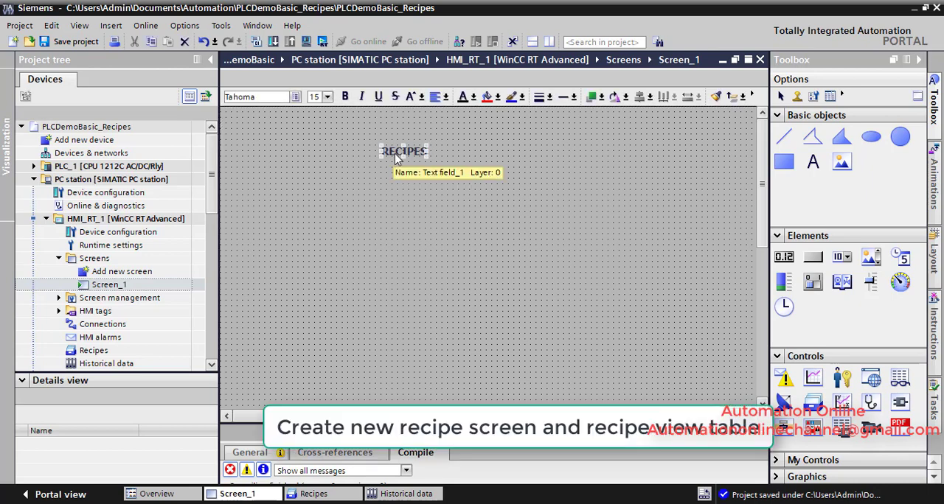
Step: Set the RECIPES title to font size 48 and move it slightly up toward the screen's upper edge
left_click(327, 97)
left_click(335, 216)
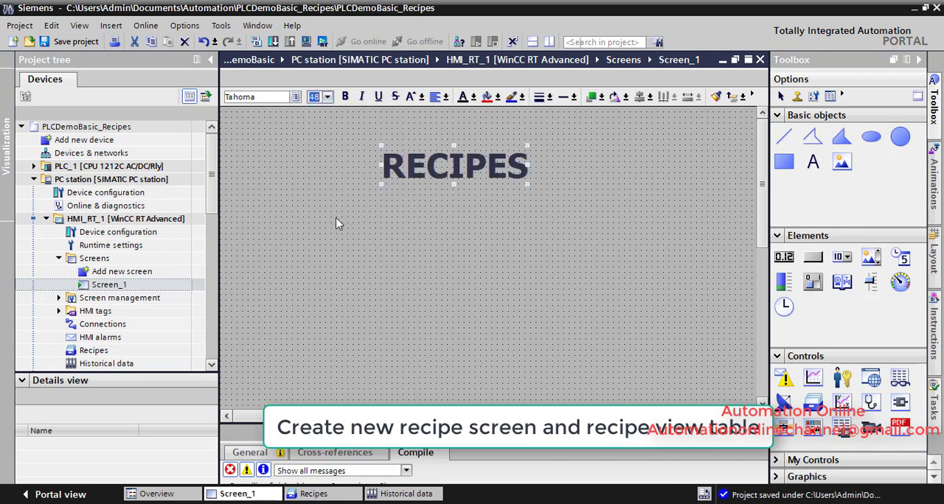
left_click_drag(463, 177, 477, 155)
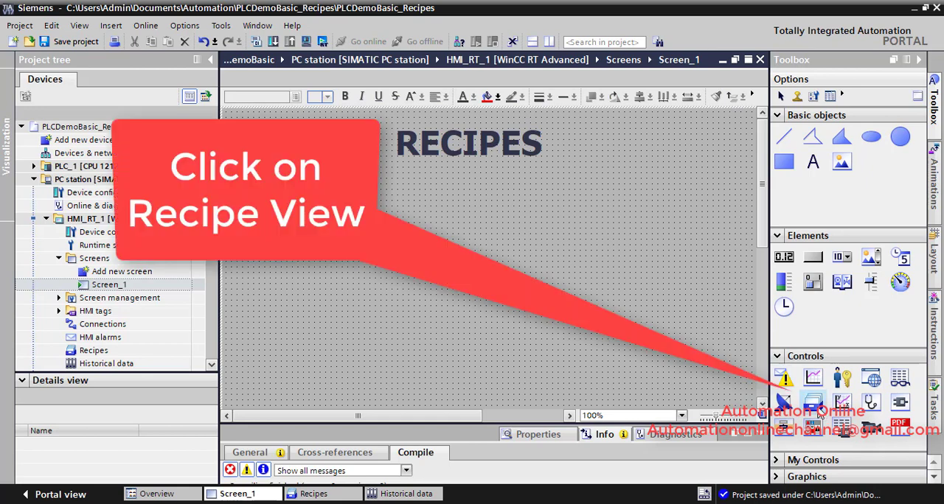
Step: Place a Recipe view control on Screen_1 below the RECIPES title
mouse_move(817, 411)
left_mouse_down()
mouse_move(296, 180)
mouse_move(589, 371)
mouse_move(697, 395)
mouse_move(707, 373)
left_mouse_up()
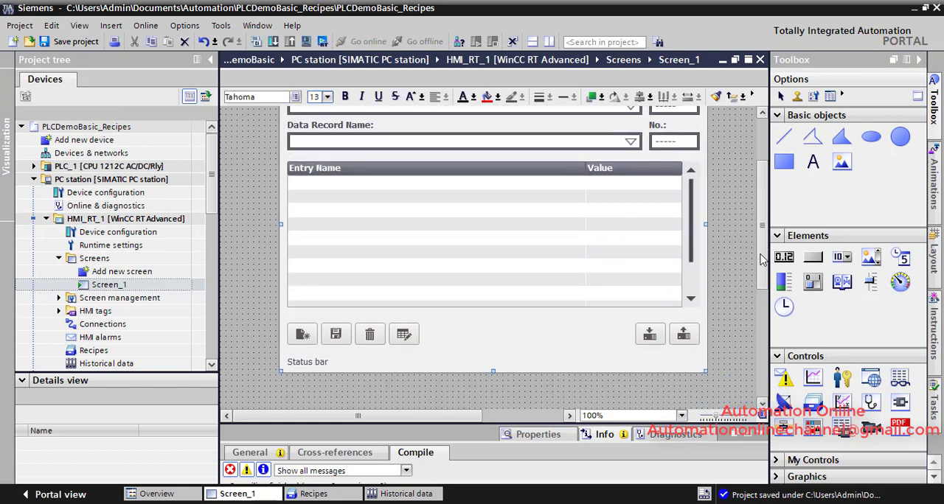
scroll(762, 259, "up", 3)
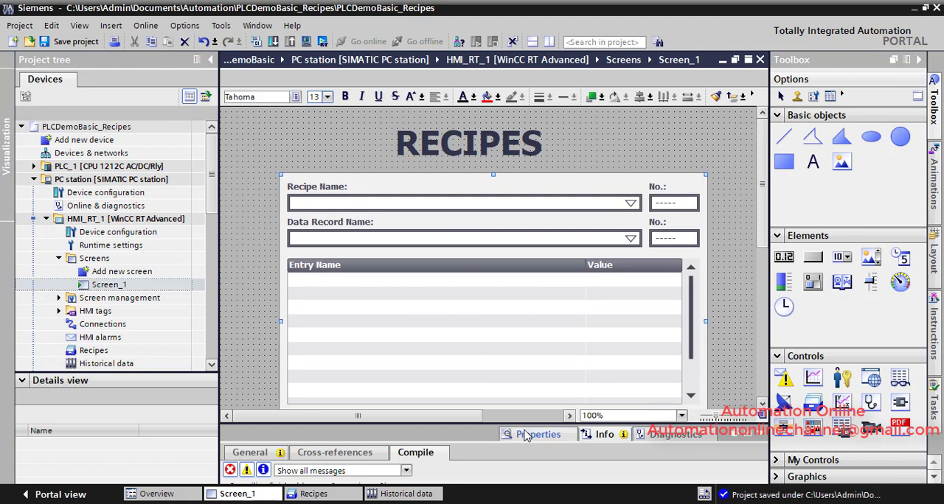
Step: Enlarge the recipe view from its lower-right corner and recentre the RECIPES title above it
left_click(681, 415)
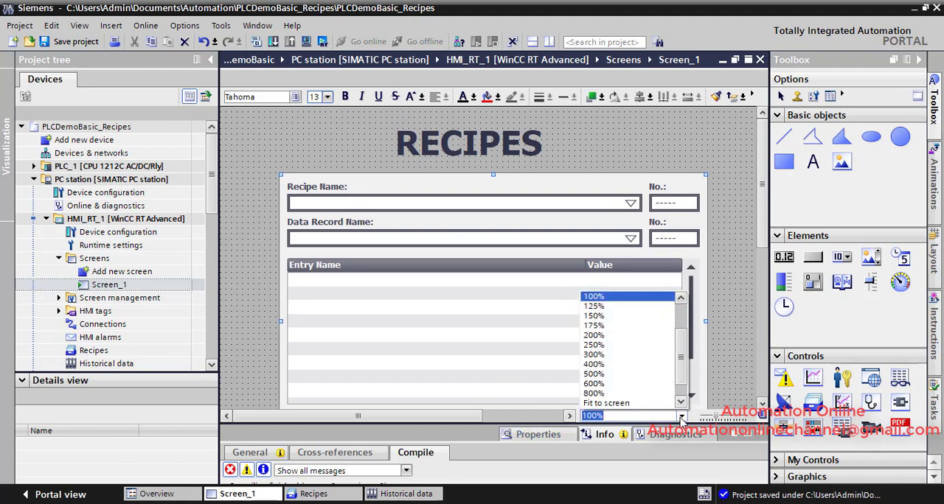
left_click(669, 403)
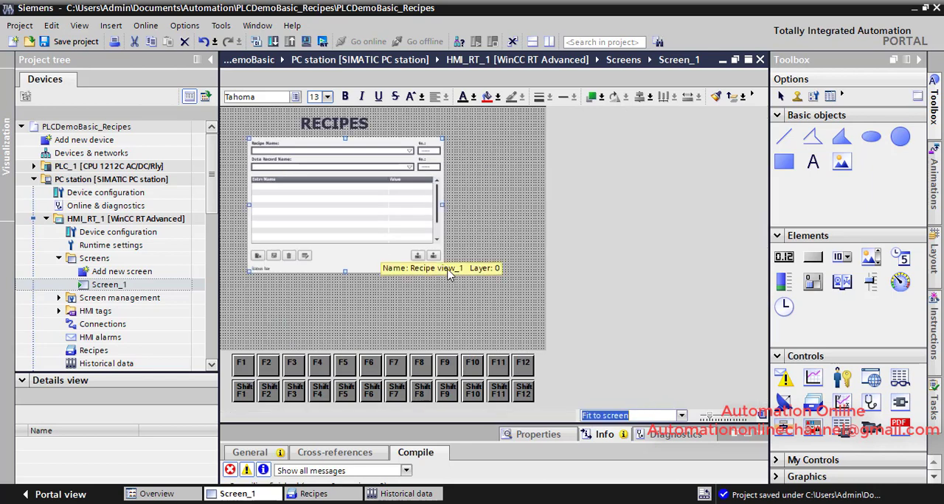
left_click_drag(442, 273, 505, 302)
left_click_drag(352, 135, 376, 125)
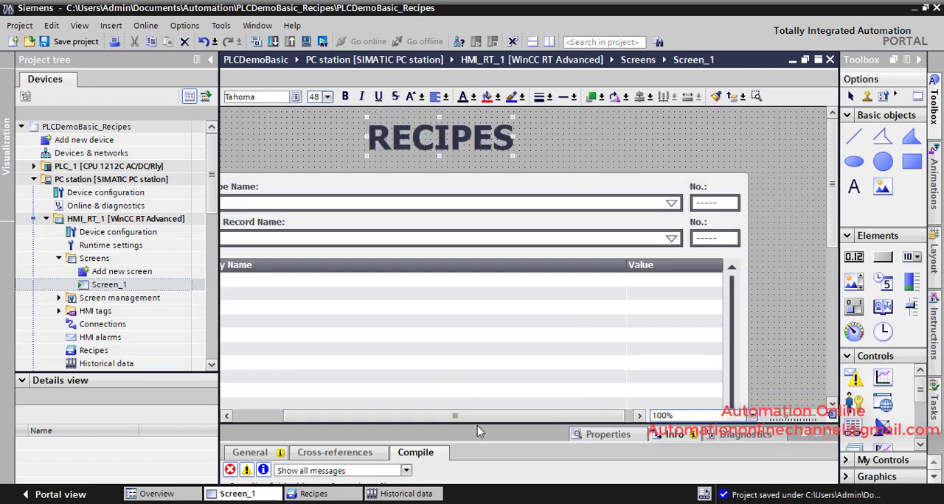
left_click_drag(475, 422, 409, 426)
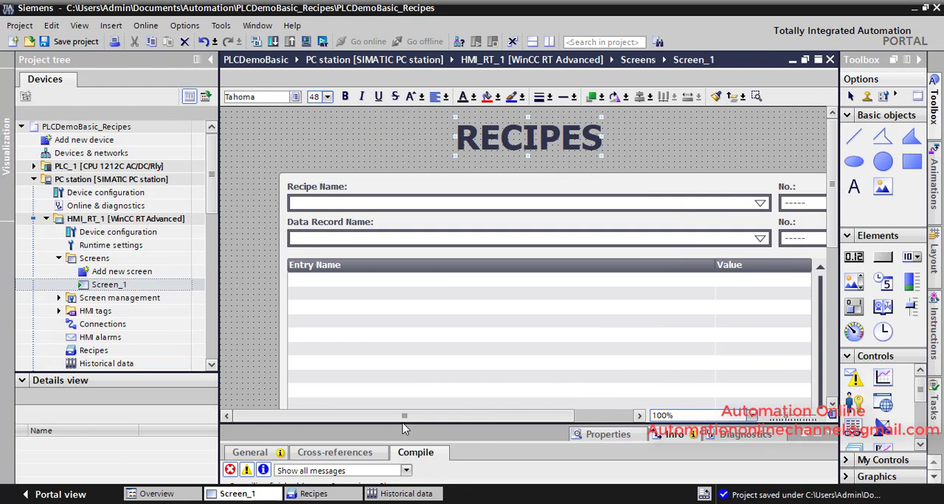
Step: Add a new recipe named Drinks in the Recipes editor of HMI_RT_1
double_click(126, 353)
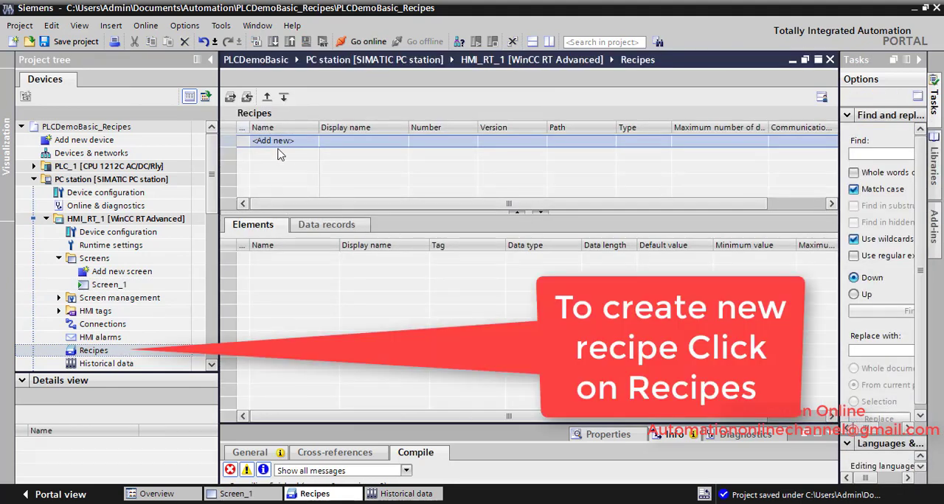
double_click(279, 142)
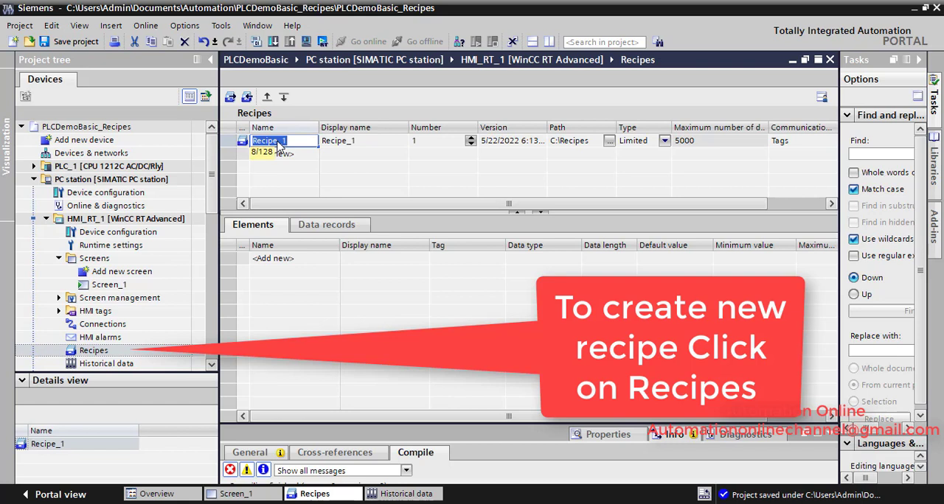
type("Dr")
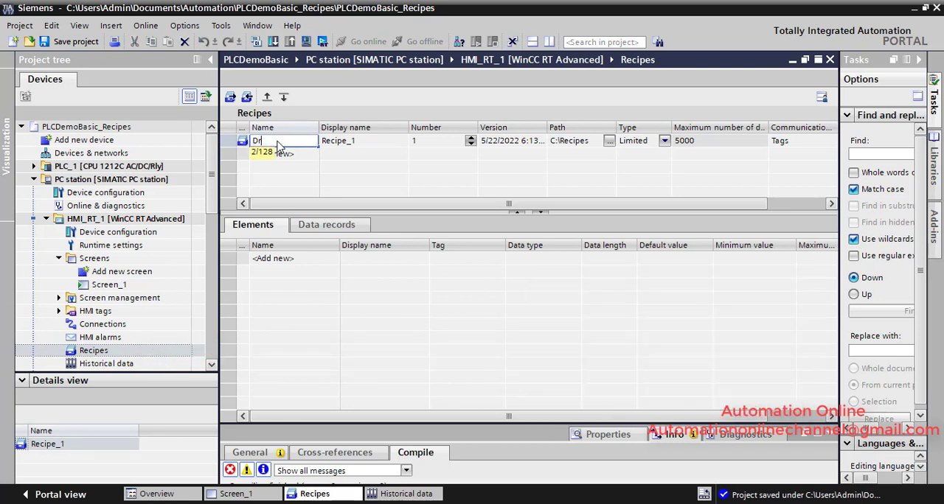
type("inks")
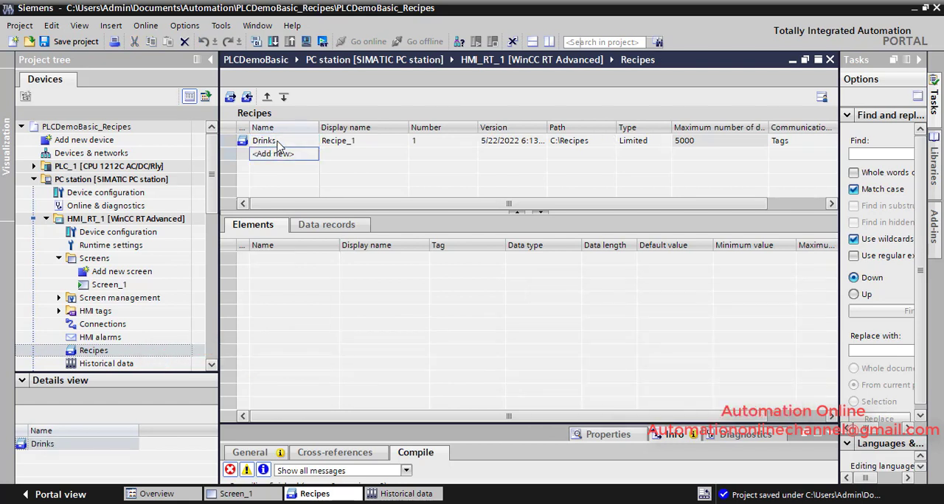
key("Return")
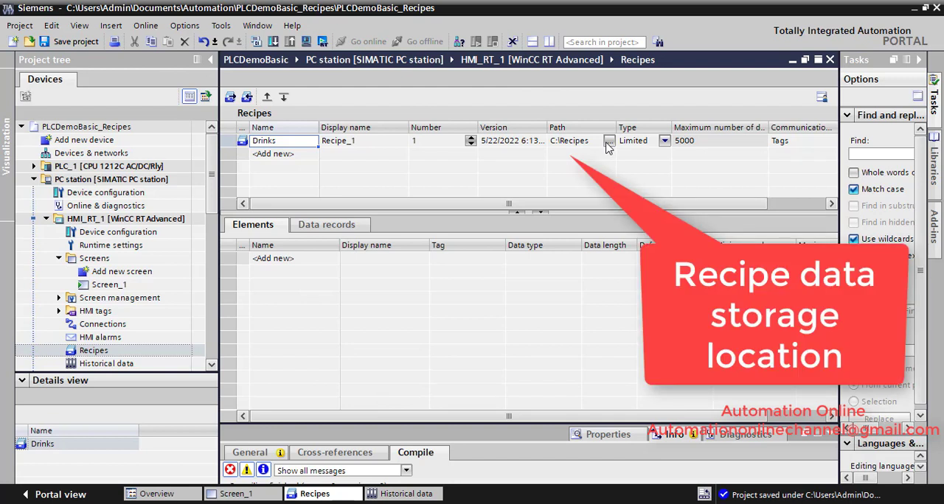
Step: Set the recipe's display name to Drinks
left_click(363, 141)
left_click(363, 141)
type("Drink")
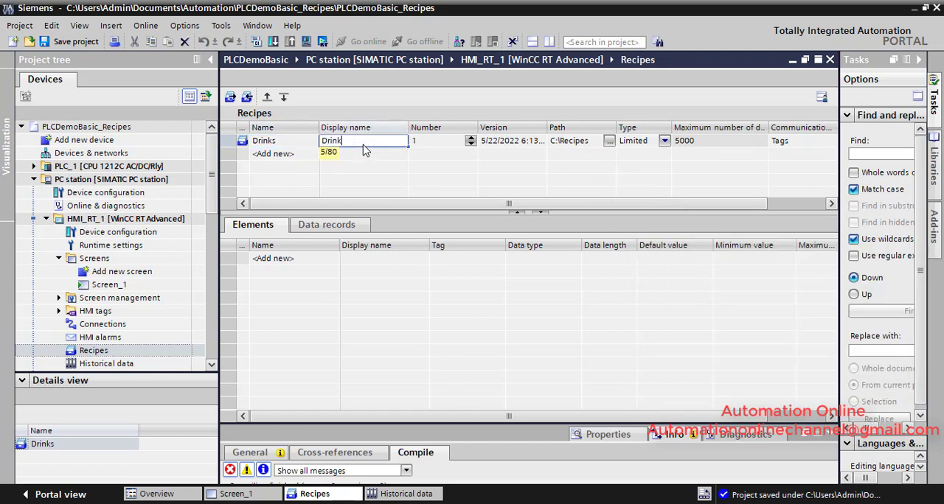
type("s")
key("Return")
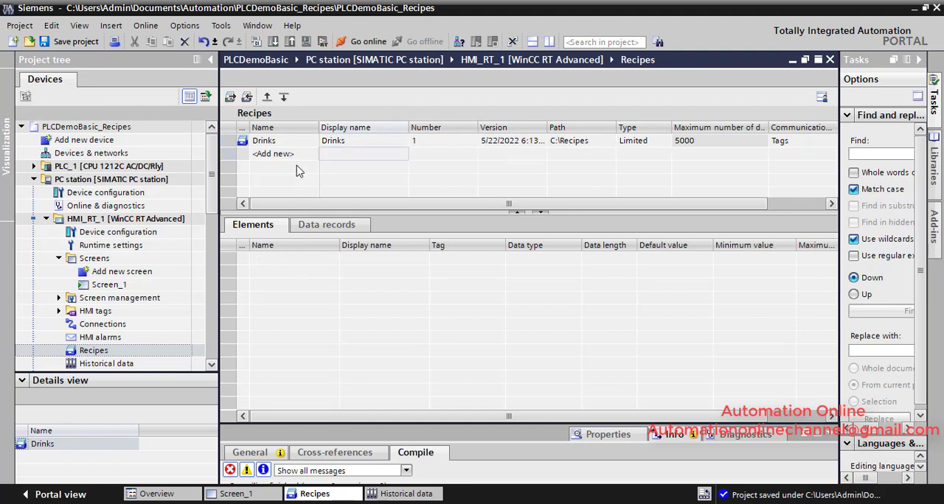
Step: Add the first element to the Drinks recipe with the display name Milk
left_click(277, 140)
double_click(288, 259)
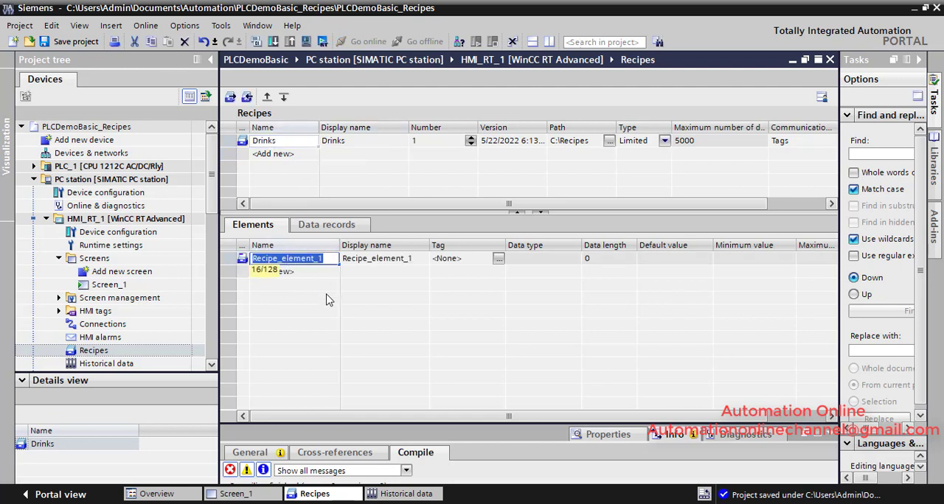
left_click(379, 260)
left_click(379, 260)
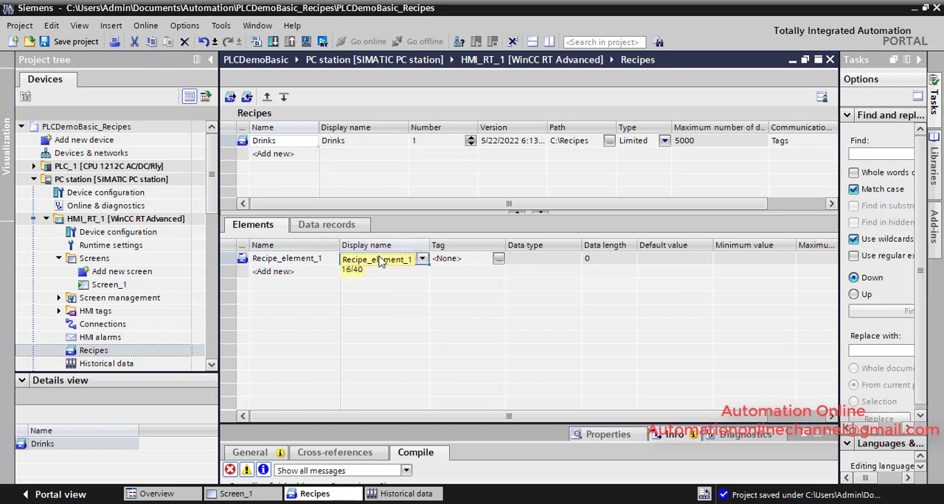
double_click(379, 260)
type("Milk")
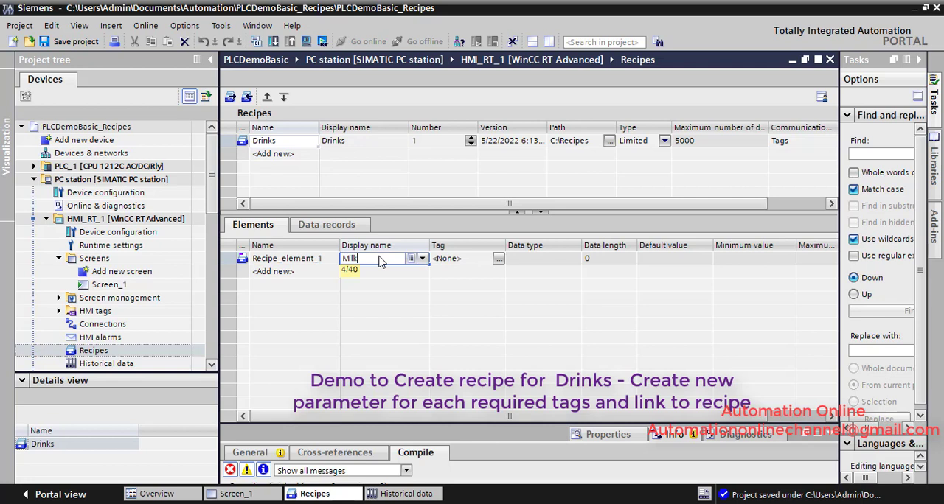
key("Return")
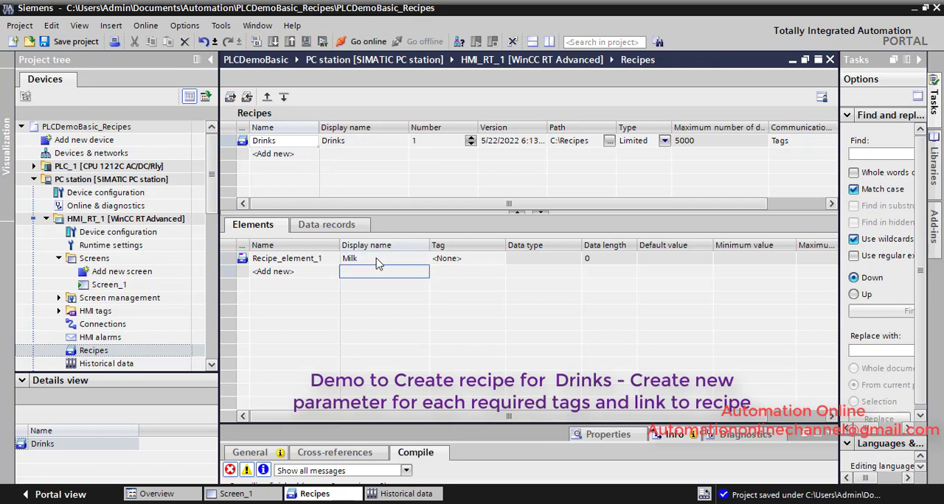
Step: Add a second recipe element with the display name TeaPowder
left_click(298, 274)
left_click(298, 274)
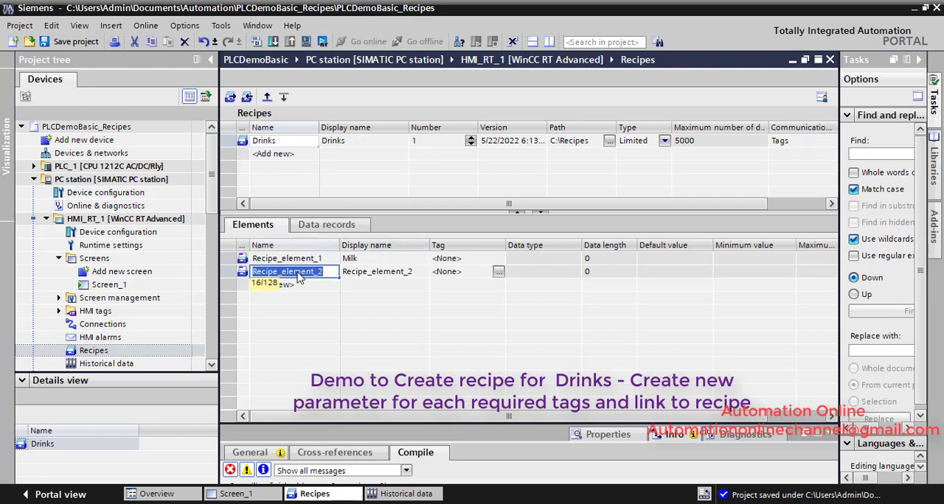
left_click(361, 275)
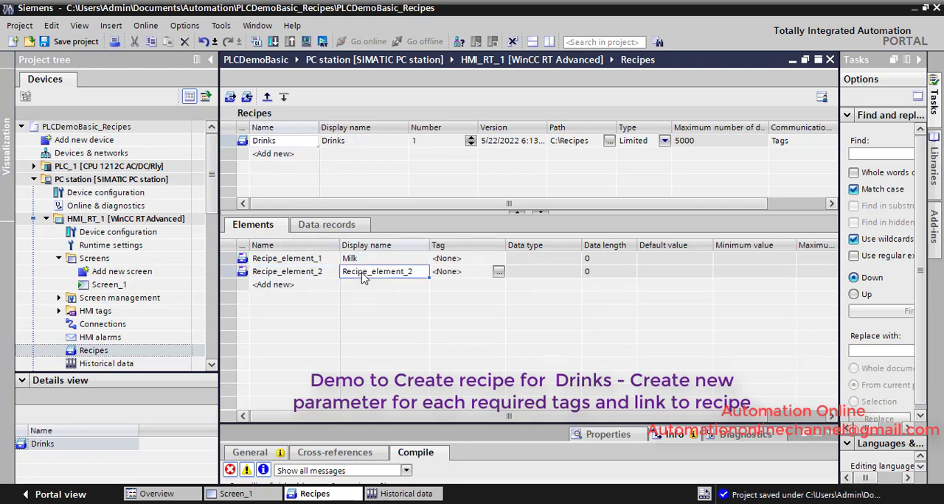
type("TeaPowder")
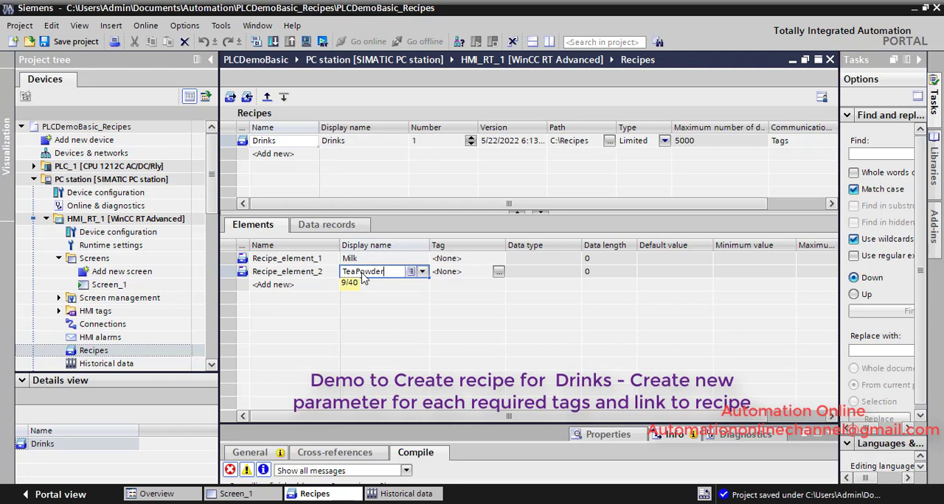
key("Return")
Step: Add a third recipe element with the display name CoffeePowder
left_click(299, 284)
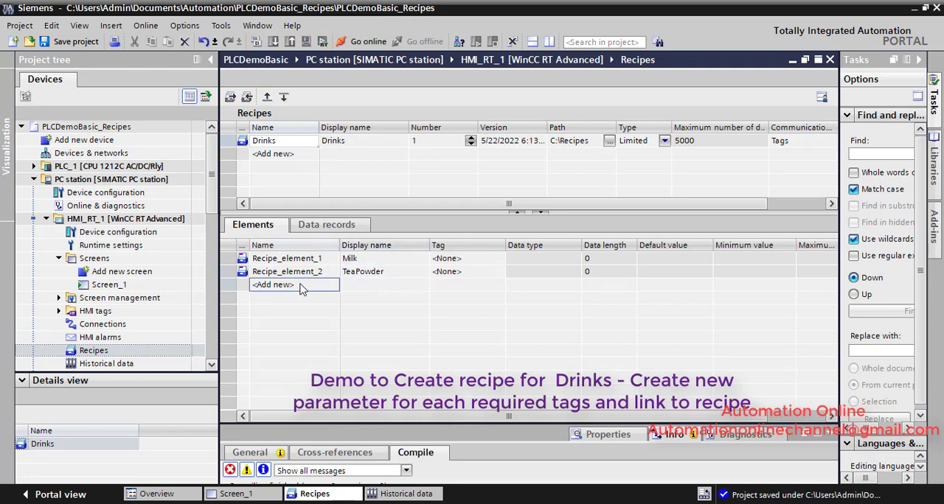
left_click(366, 290)
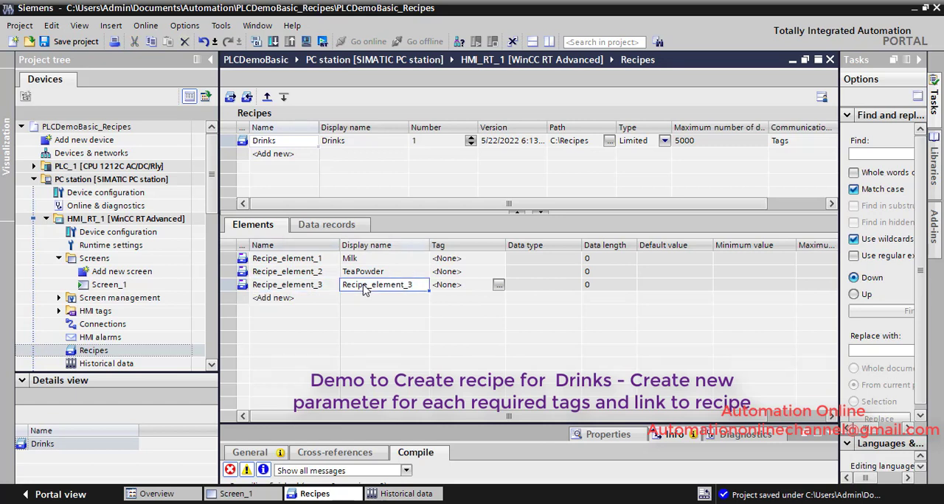
type("Co")
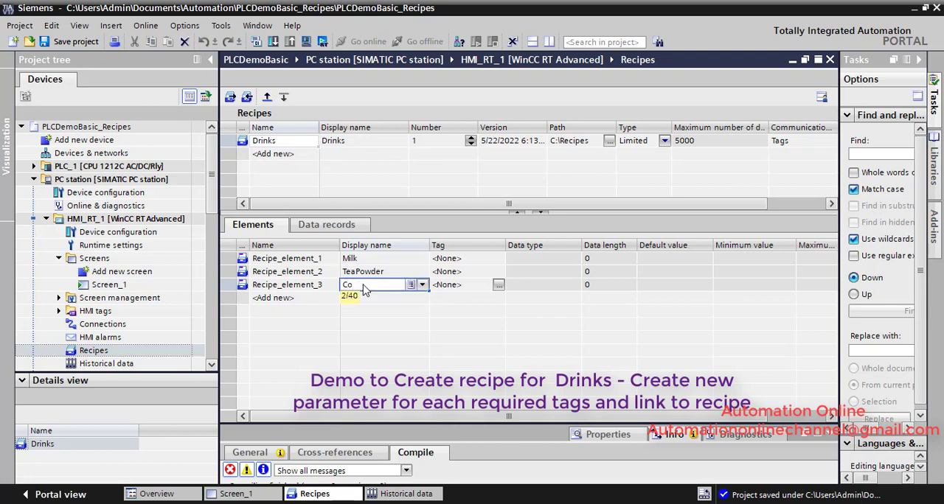
type("ffeePowder")
key("Return")
Step: Add a fourth recipe element with the display name Sugar
double_click(306, 299)
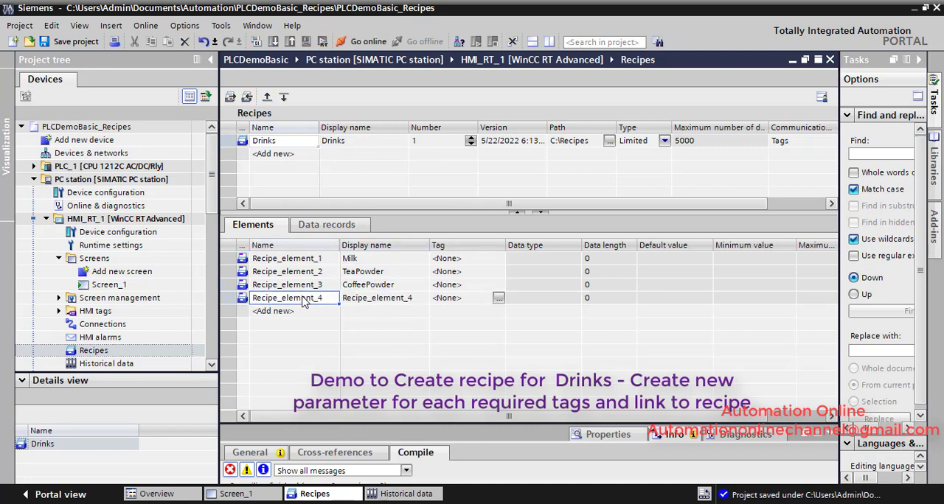
left_click(355, 302)
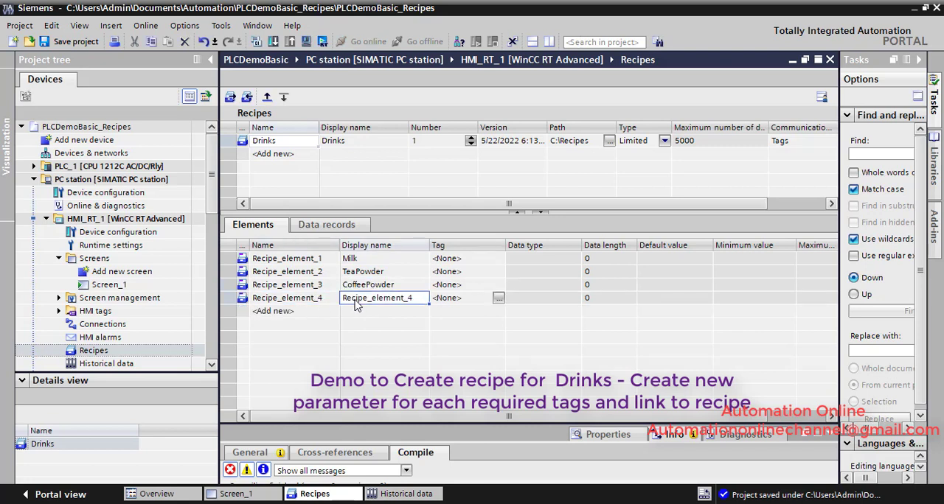
type("Sugar")
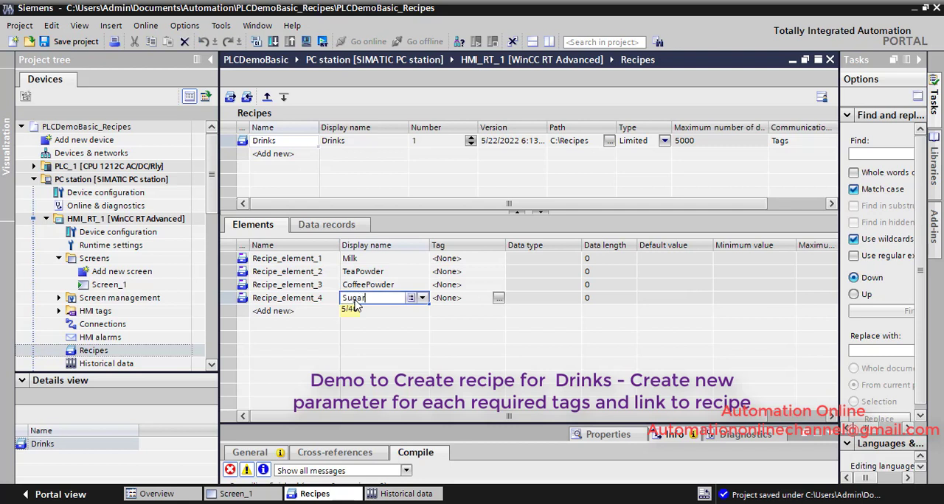
key("Return")
Step: Add a fifth recipe element with the display name Water
double_click(314, 311)
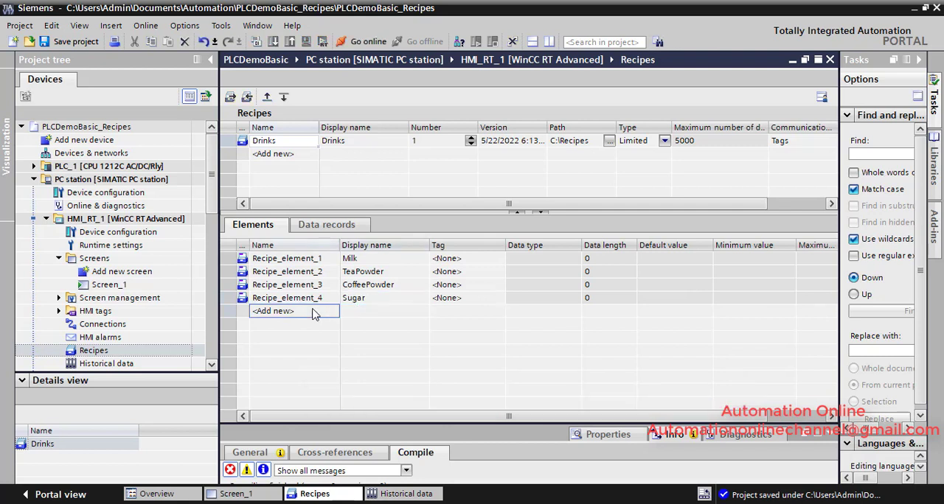
left_click(383, 314)
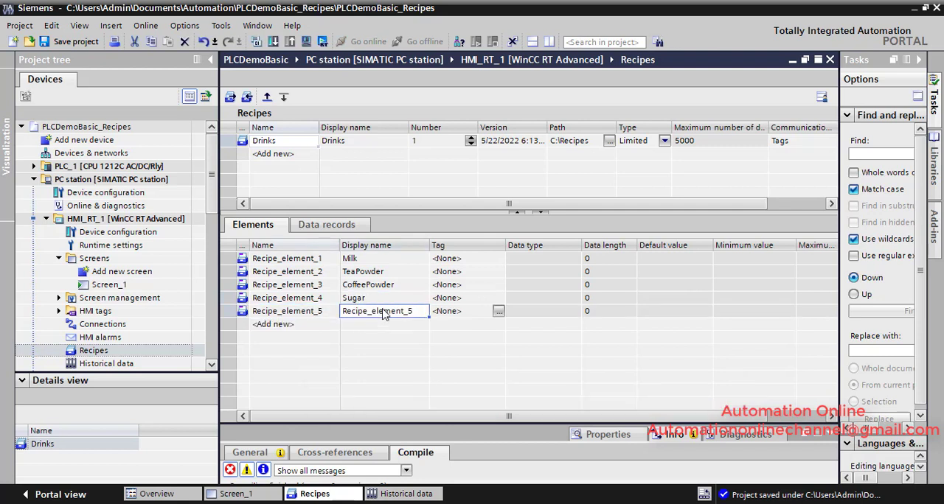
type("Water")
key("Return")
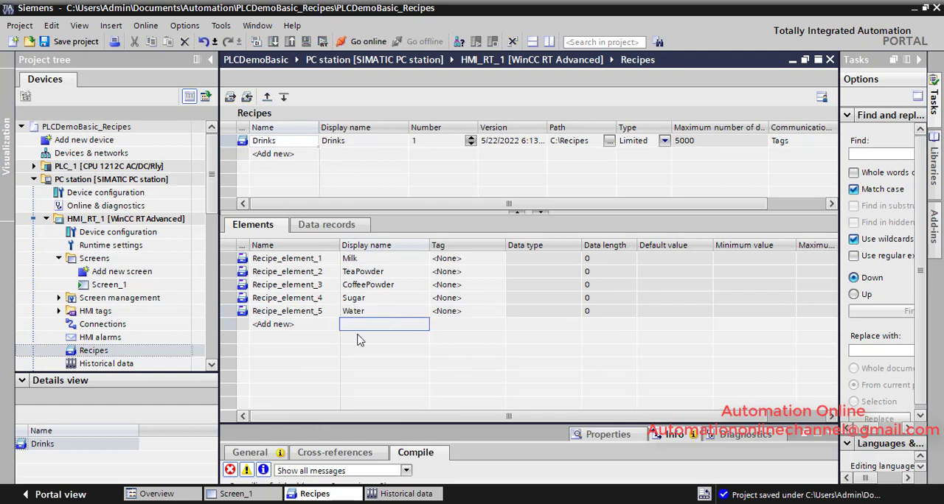
Step: Save the project and open the default HMI tag table of HMI_RT_1
double_click(109, 284)
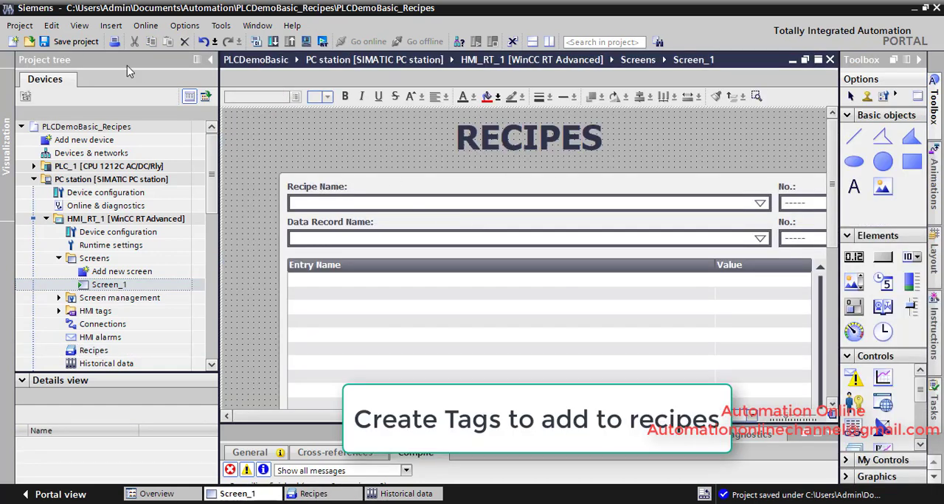
left_click(70, 41)
double_click(157, 350)
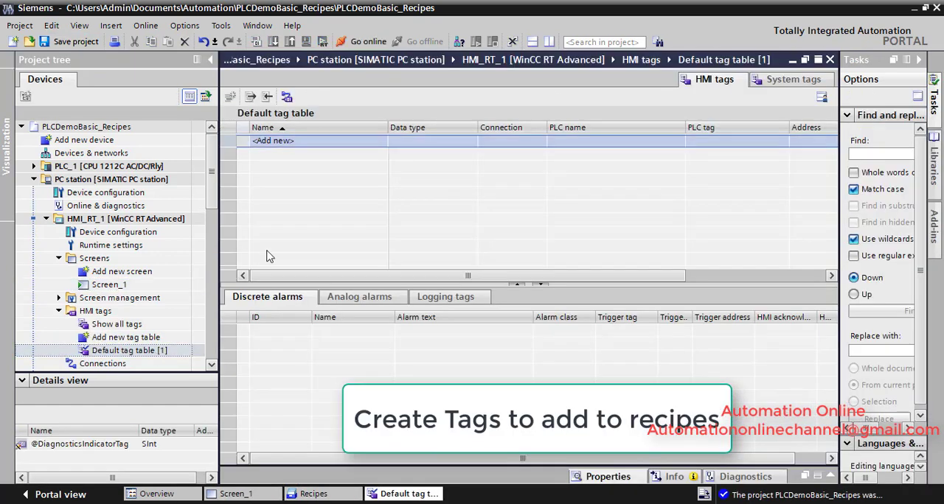
Step: Add an HMI tag named Milk to the default tag table
left_click(296, 146)
double_click(296, 145)
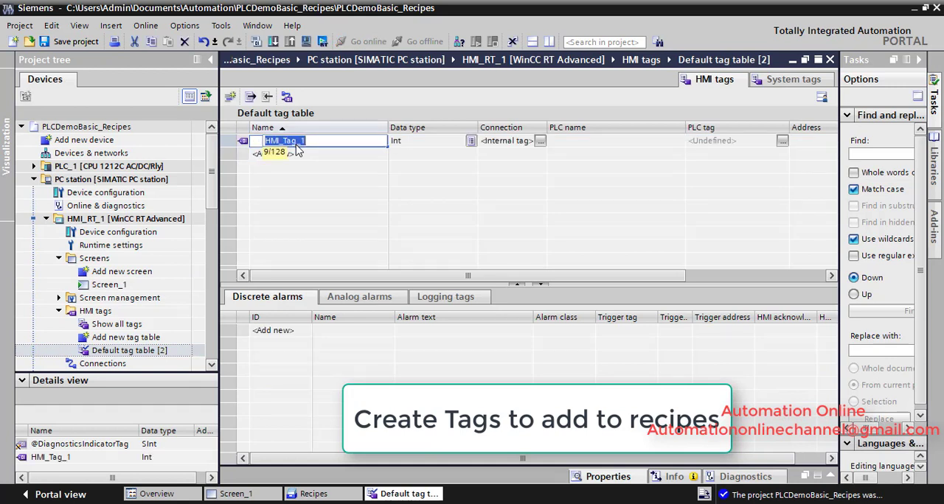
key("BackSpace")
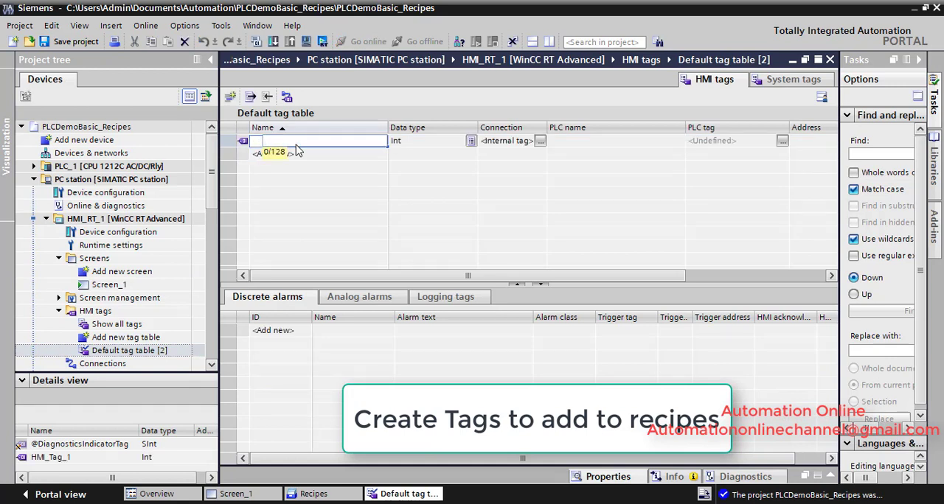
type("Milk")
key("Return")
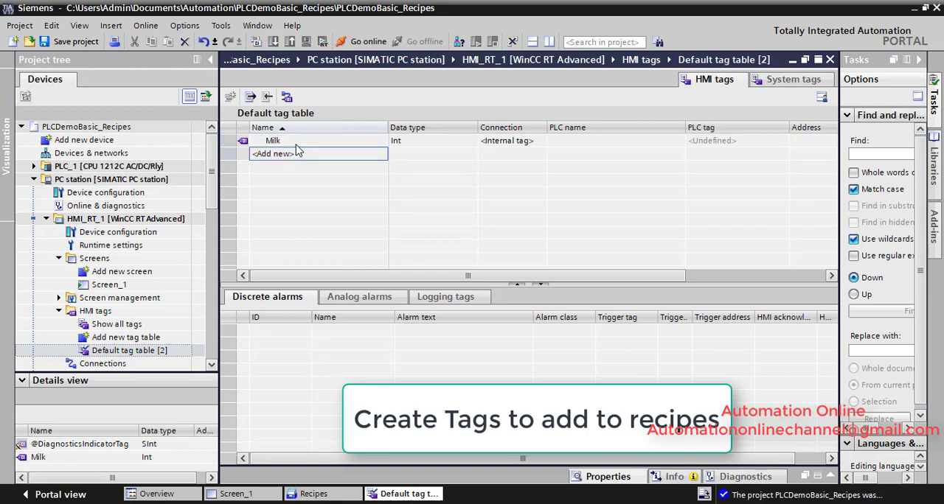
Step: Add a second HMI tag named TeaPowder to the default tag table
type("Tgea")
key("BackSpace")
key("BackSpace")
type("ea")
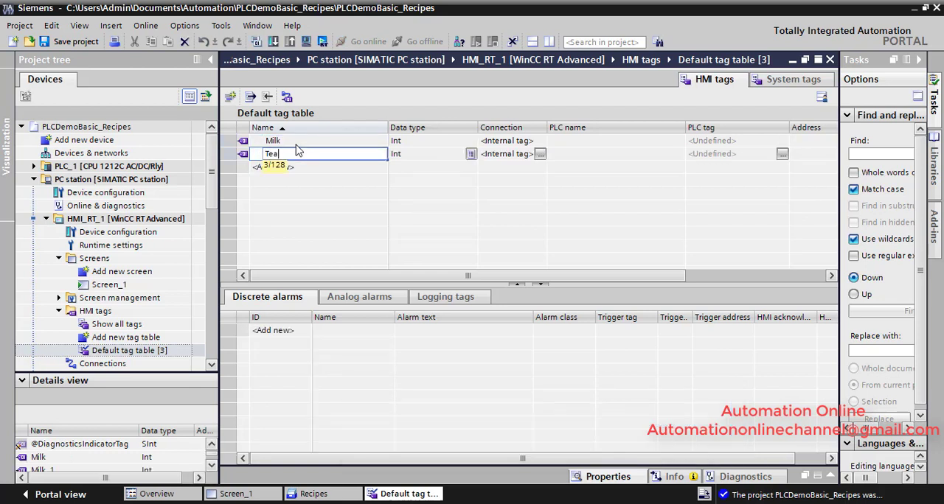
type("Powder")
key("Return")
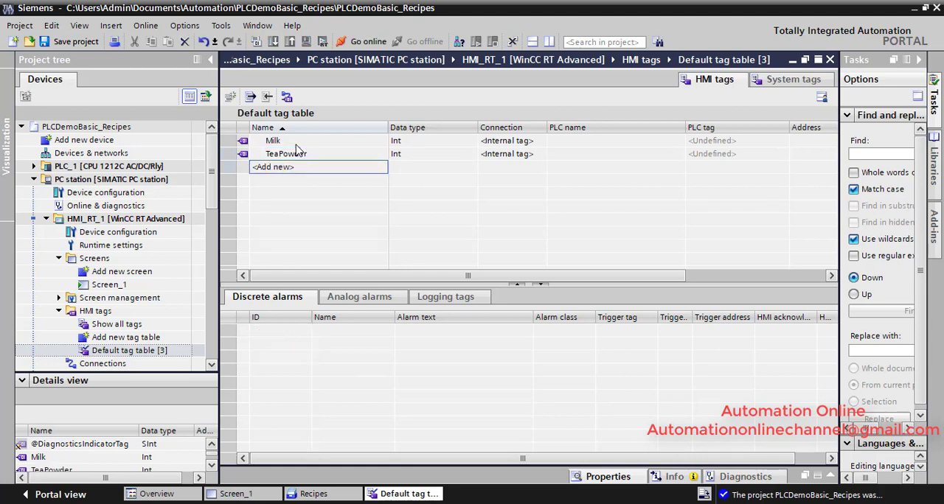
Step: Add a third HMI tag named CoffeePowder to the default tag table
type("o")
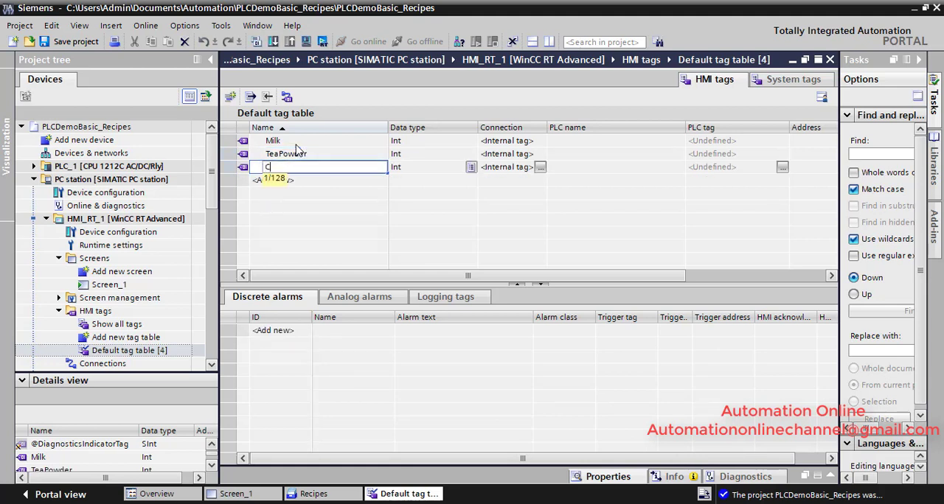
type("offeePowder")
key("Return")
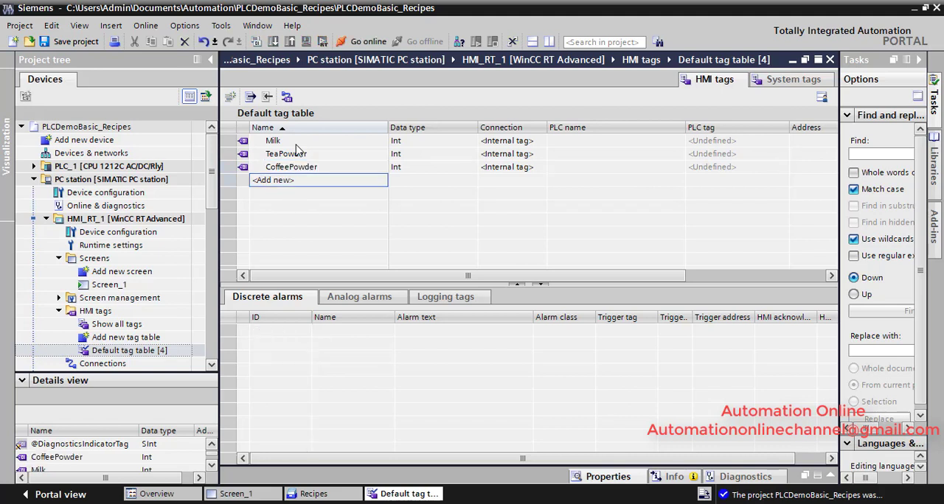
Step: Add two more HMI tags named Water and Sugar to the default tag table
type("Wate")
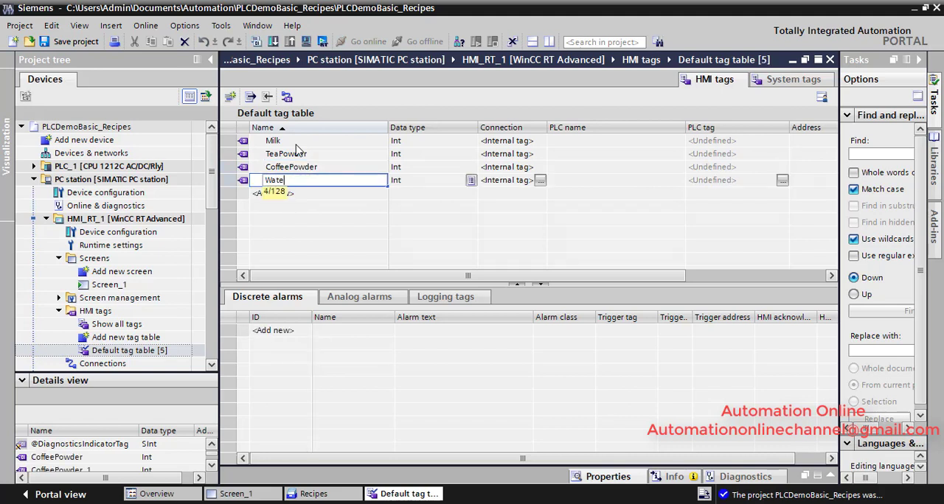
type("r")
key("Return")
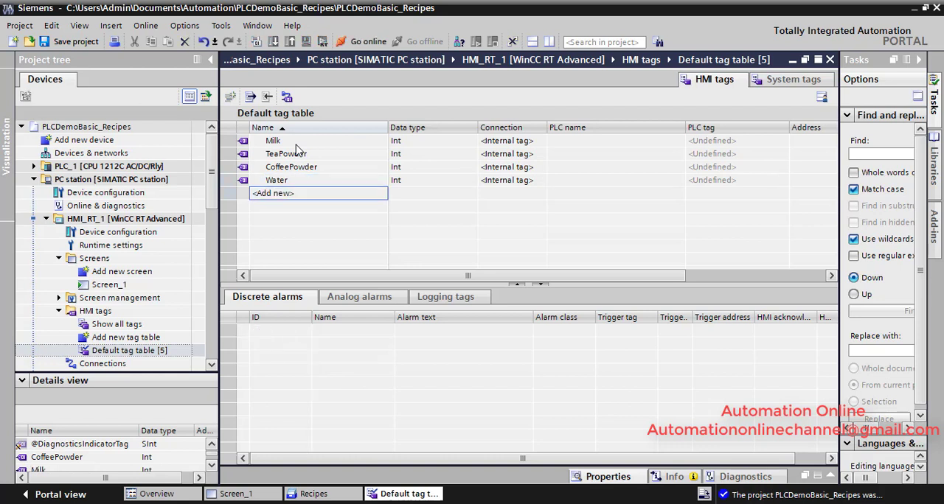
type("Sugar")
key("Return")
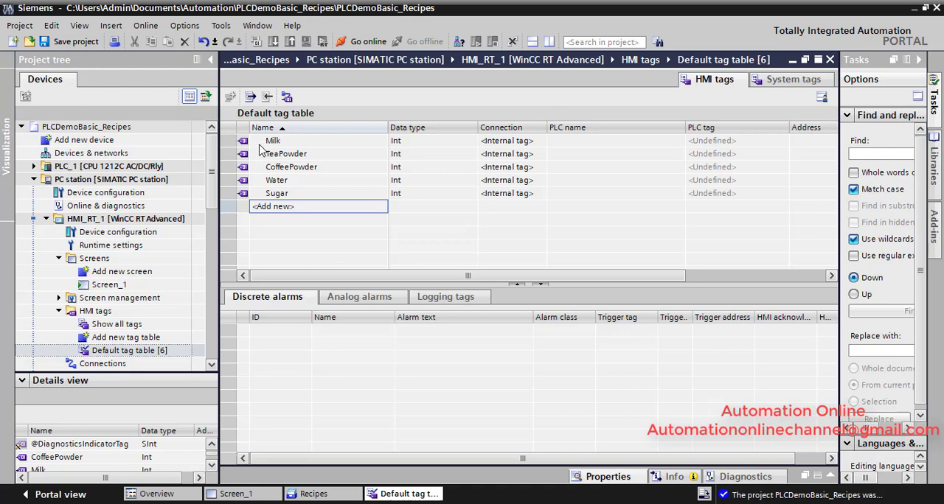
Step: Close the tag table and link the Milk recipe element of Drinks to the Milk HMI tag
left_click(830, 59)
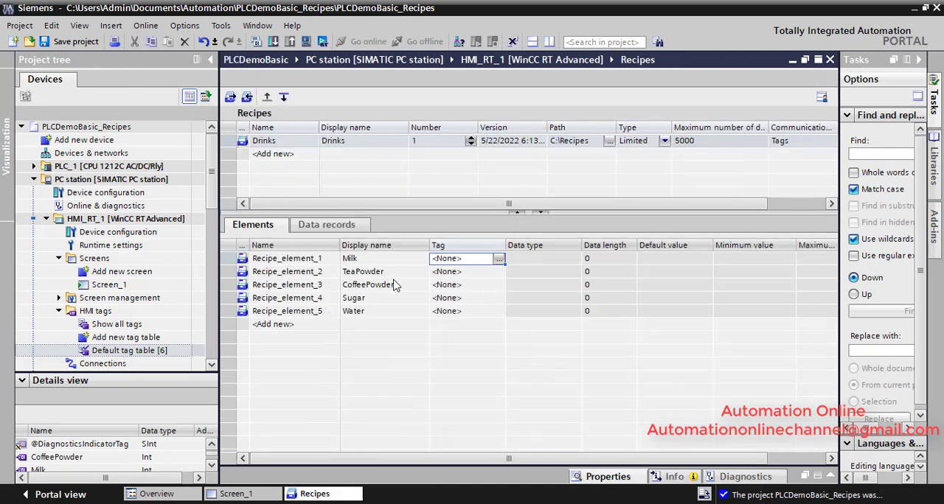
left_click(498, 261)
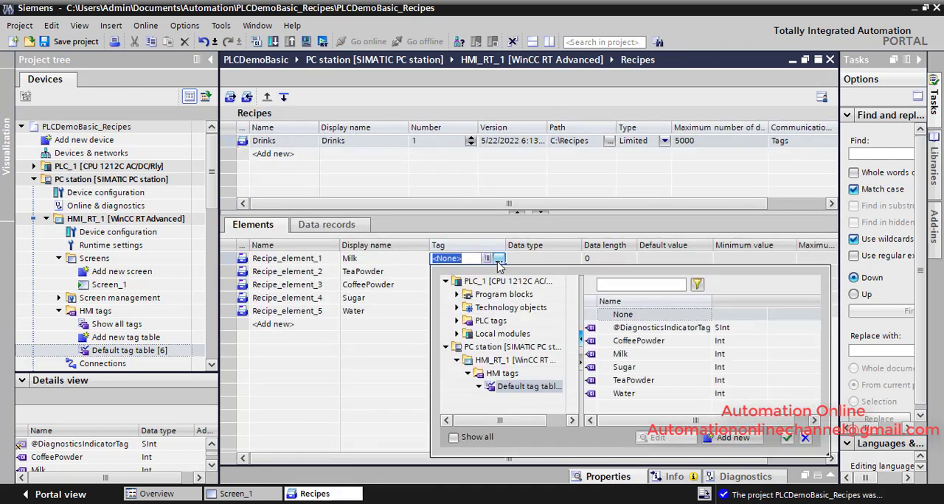
double_click(619, 355)
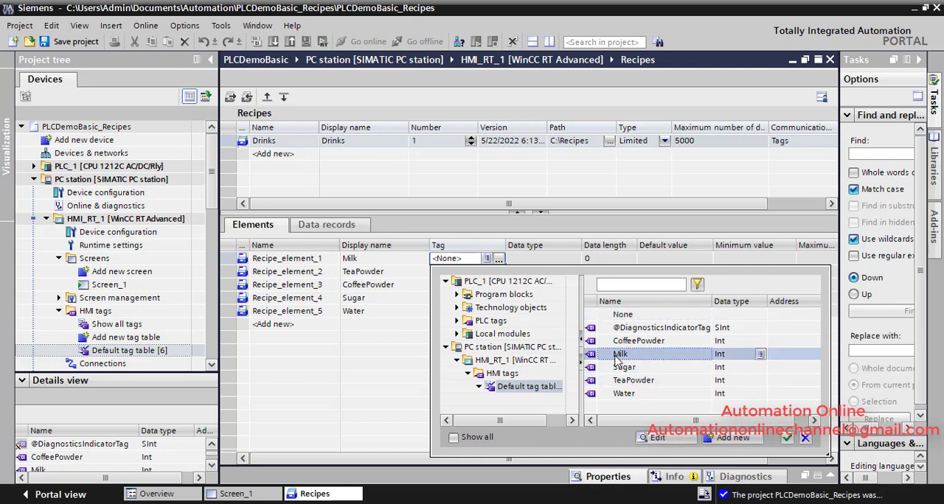
Step: Link the TeaPowder recipe element to the TeaPowder HMI tag
left_click(497, 273)
left_click(499, 273)
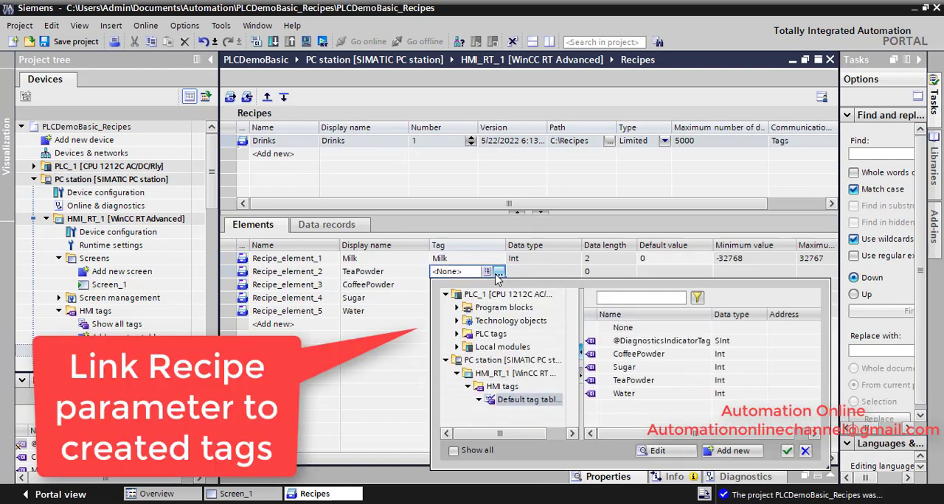
left_click(622, 382)
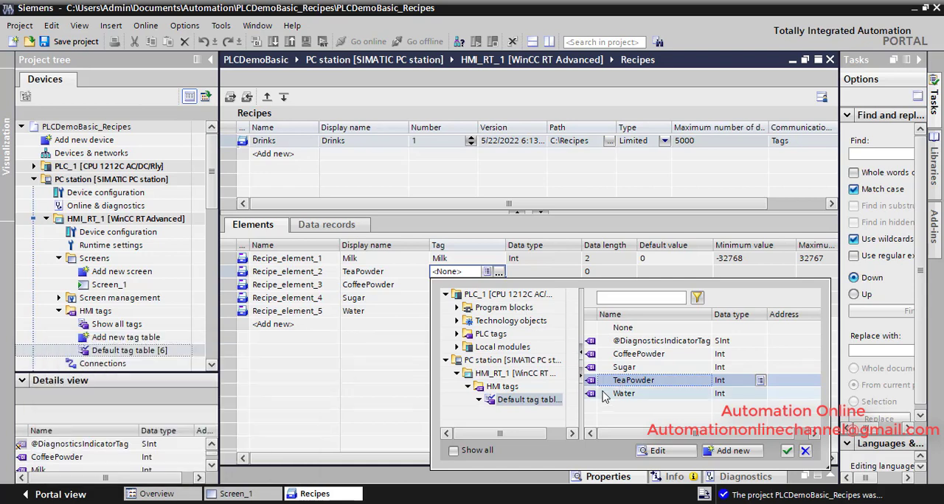
double_click(597, 382)
Step: Link the CoffeePowder recipe element to the CoffeePowder HMI tag
left_click(490, 289)
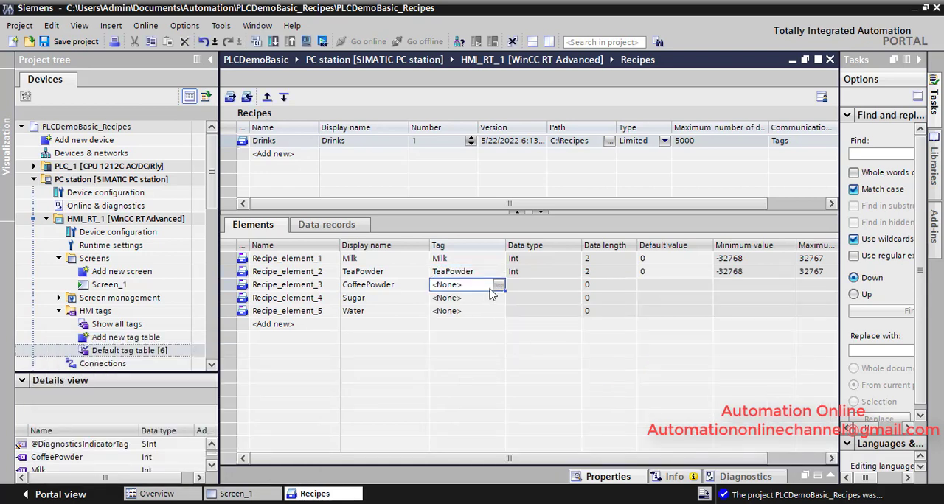
left_click(500, 285)
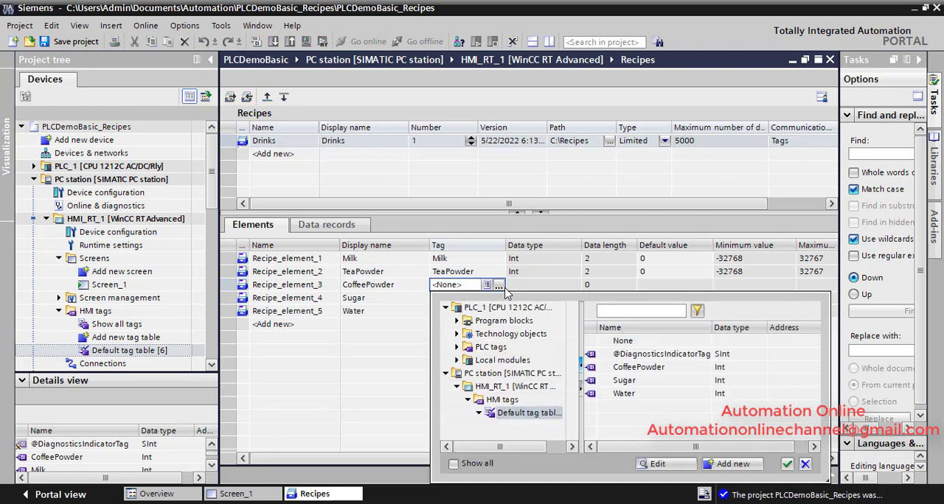
double_click(599, 368)
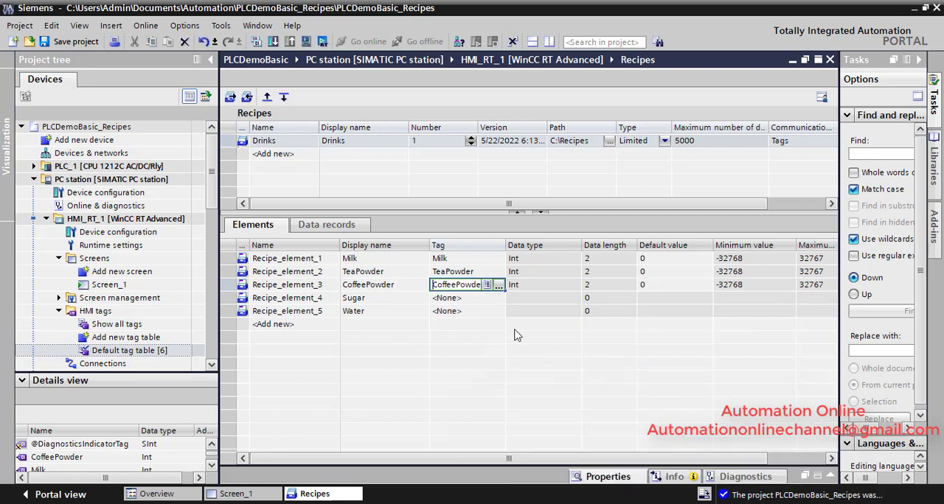
Step: Link the Sugar recipe element to the Sugar HMI tag
left_click(487, 303)
left_click(499, 298)
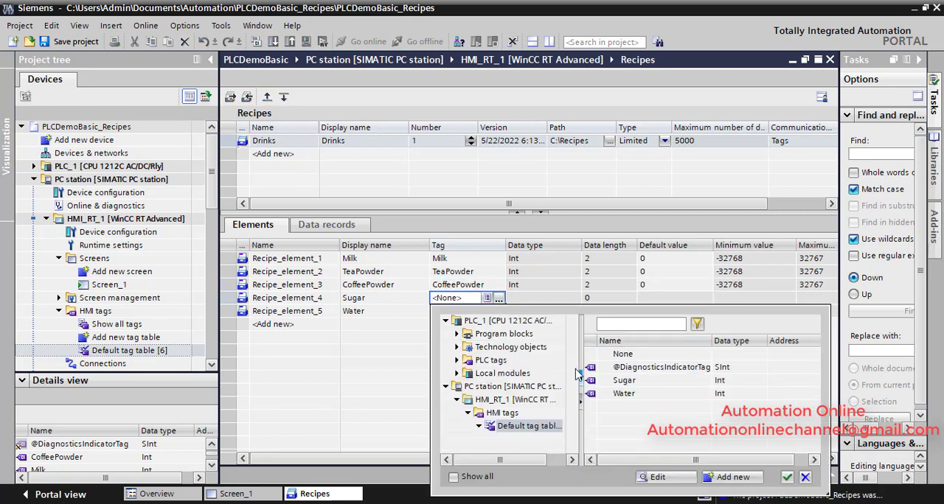
double_click(597, 384)
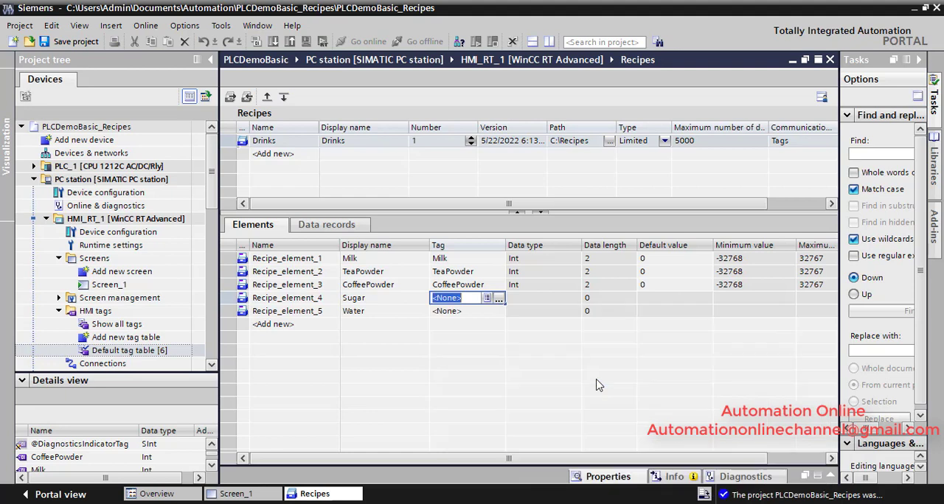
Step: Link the Water recipe element to the Water HMI tag
left_click(490, 312)
left_click(499, 311)
left_click(501, 316)
left_click(499, 312)
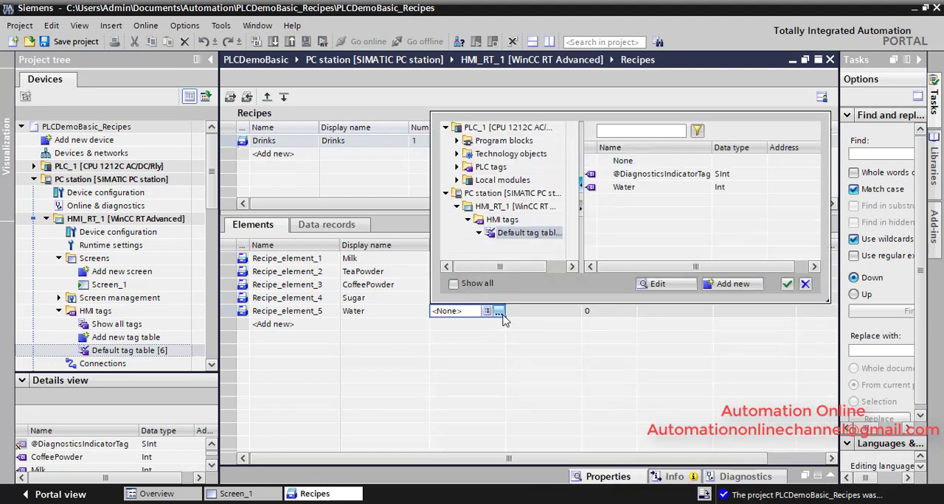
double_click(609, 188)
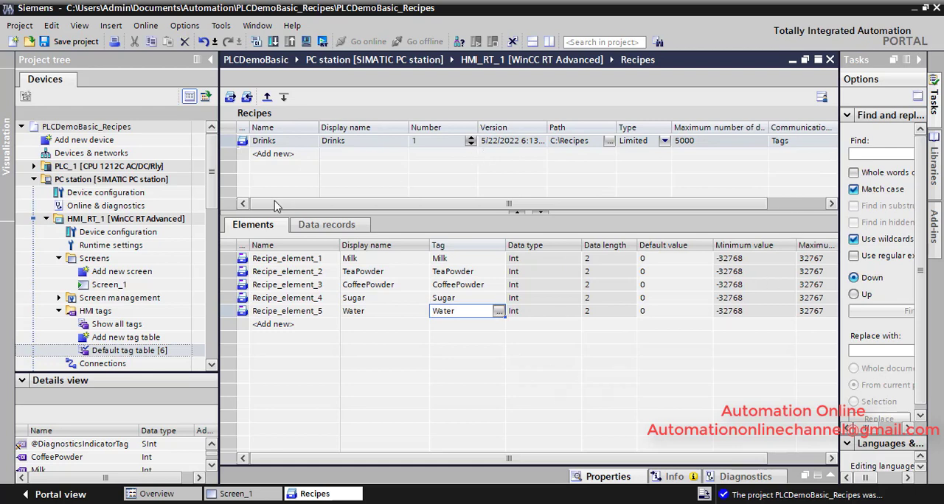
Step: Start the runtime simulation from Screen_1 and select the Drinks recipe in the recipe view
double_click(108, 285)
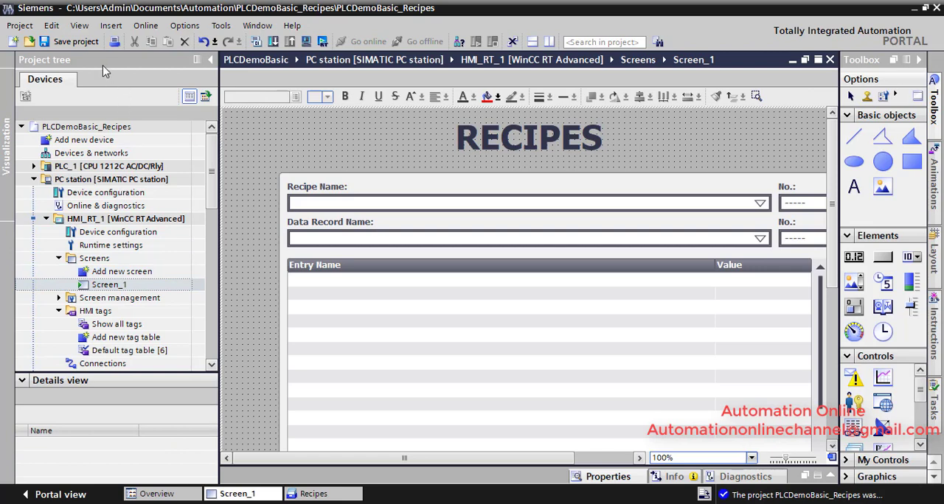
left_click(323, 41)
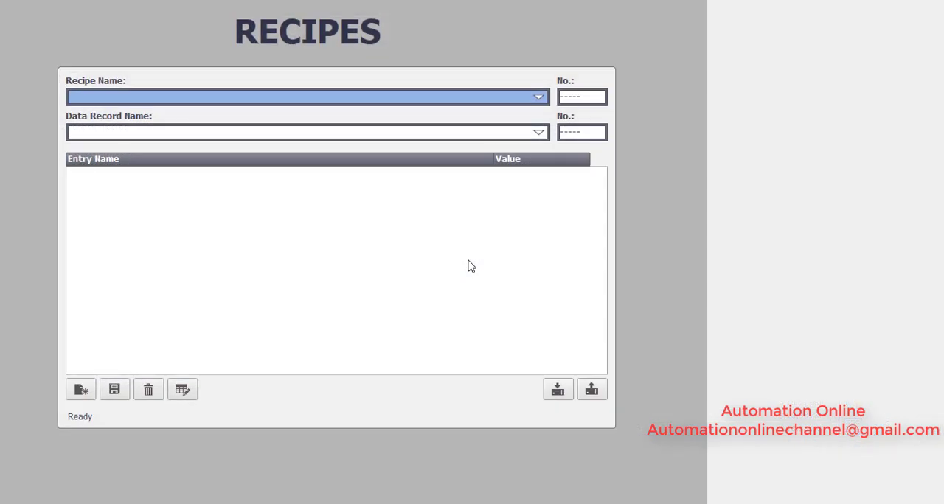
left_click(385, 100)
left_click(331, 115)
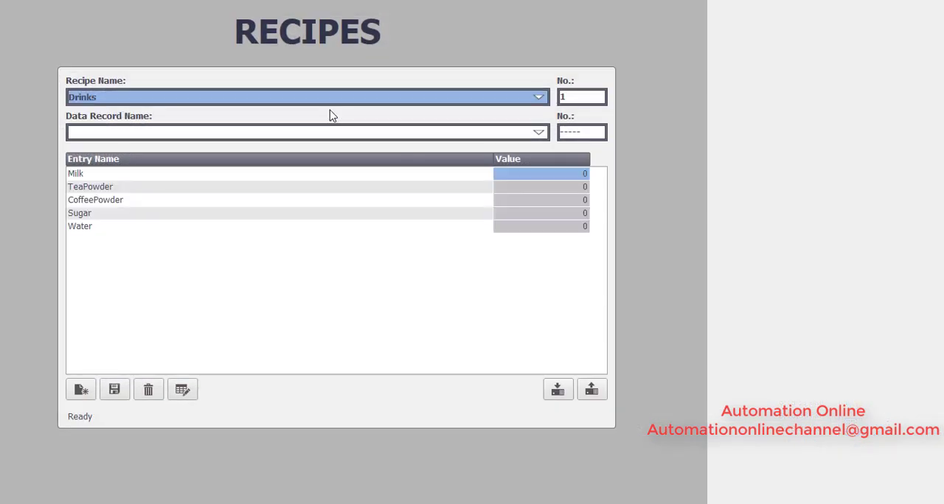
Step: Name the new data record of the Drinks recipe Tea_100ml
left_click(574, 177)
left_click_drag(574, 177, 481, 179)
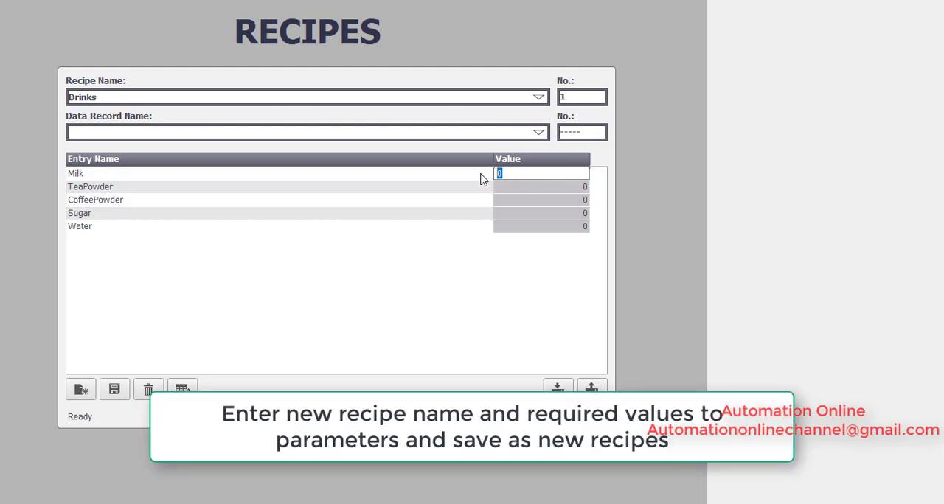
left_click(123, 139)
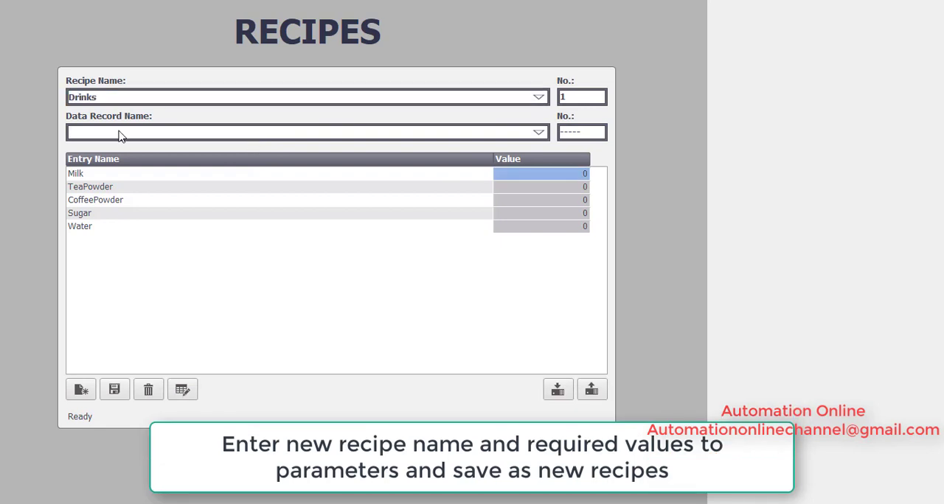
type("Tea_100ml")
Step: Set the Milk value to 100 and the TeaPowder value to 10 in the Tea_100ml record
left_click(520, 176)
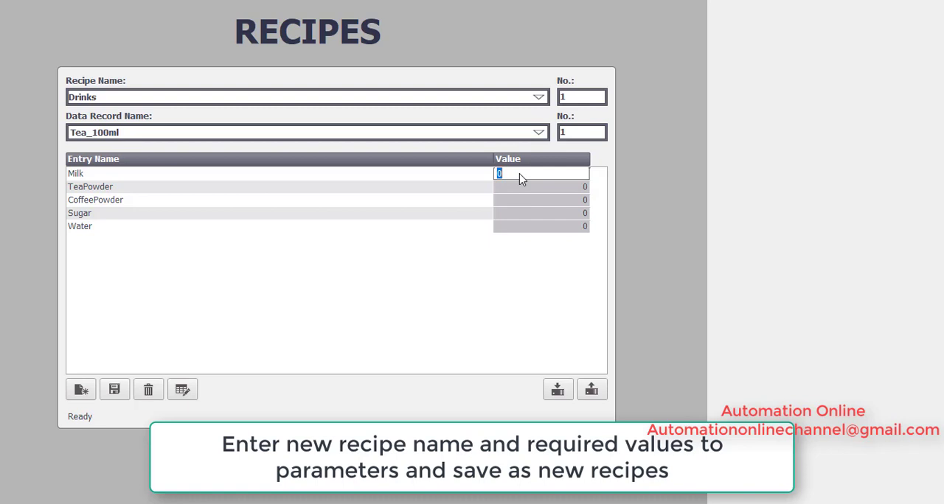
type("100")
key("Return")
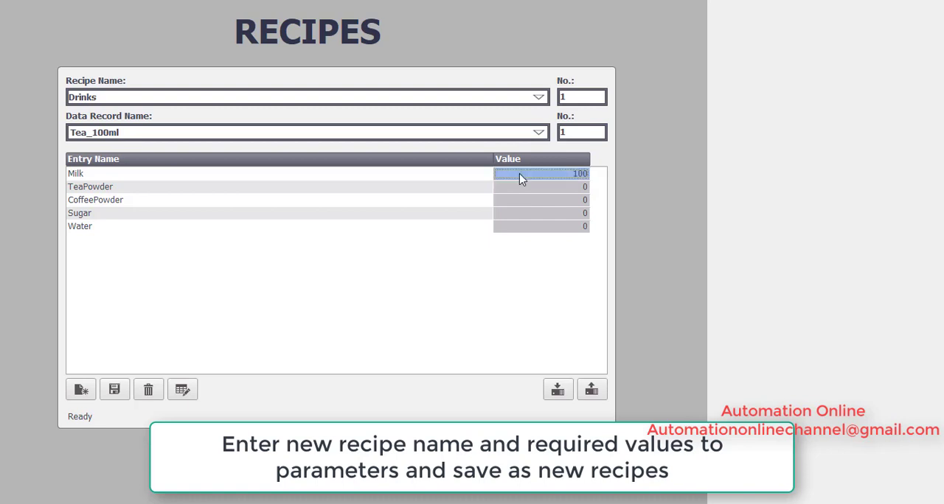
left_click(538, 188)
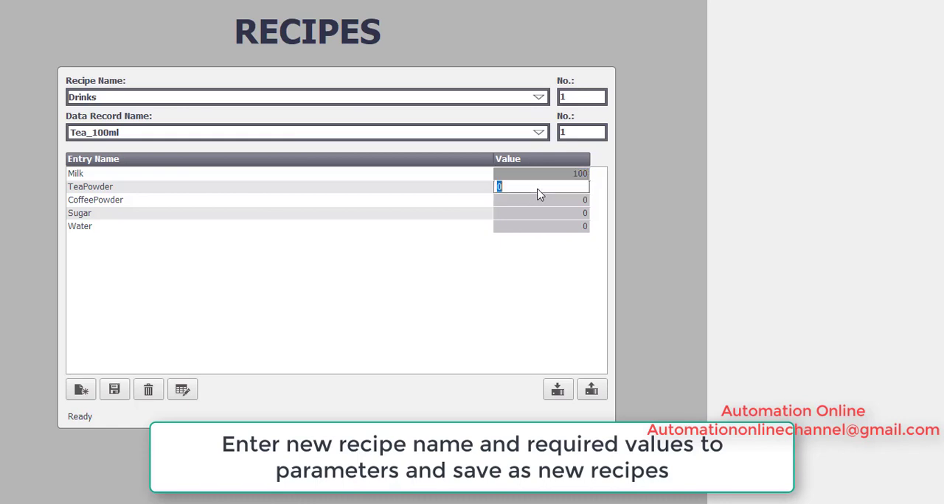
key("BackSpace")
type("10")
key("Return")
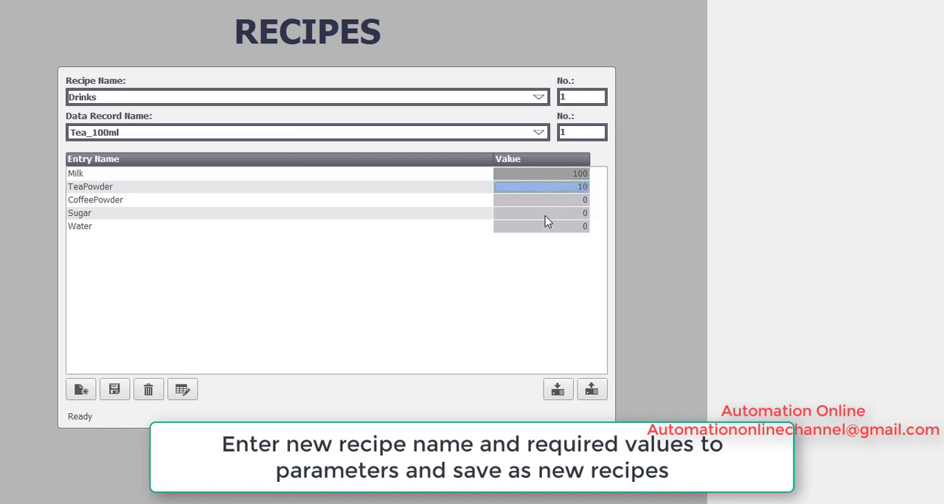
Step: Set the Sugar value to 25 and save the Tea_100ml data record
left_click(545, 216)
key("BackSpace")
type("25")
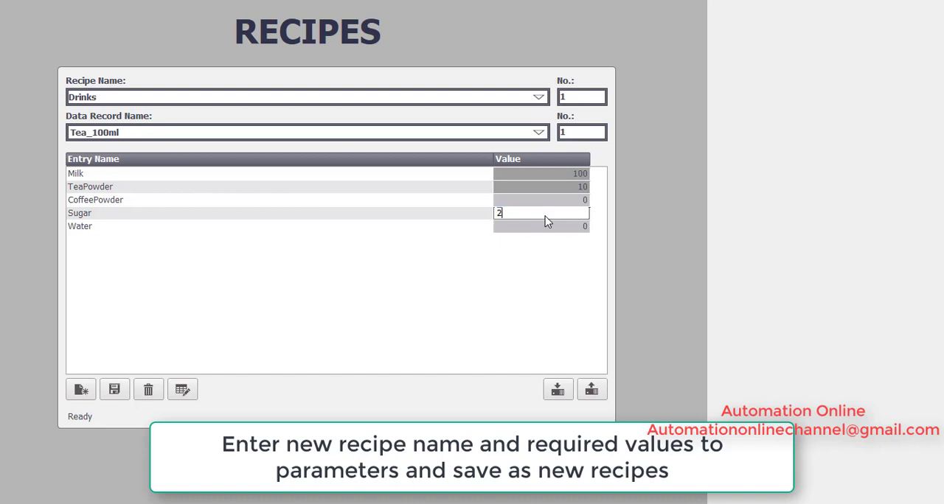
key("Return")
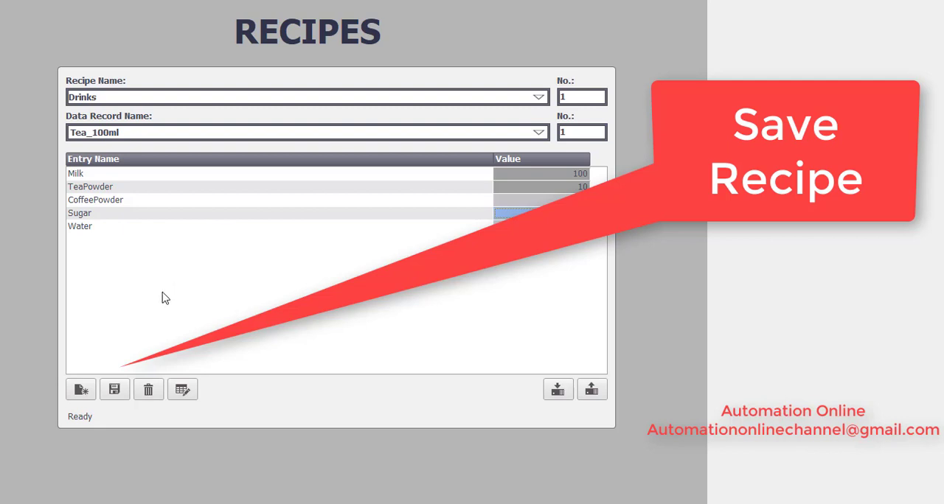
left_click(114, 393)
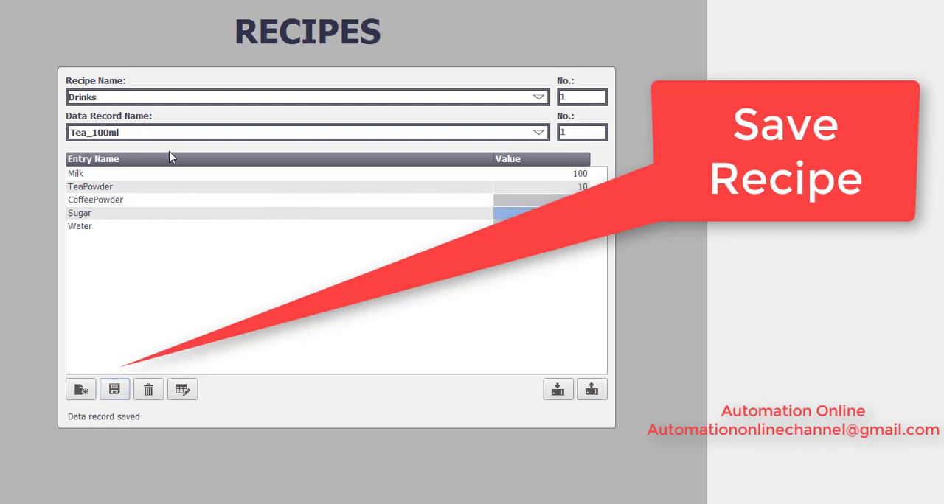
Step: Replace the data record name with Coffee_250ml to start a second record in the Drinks recipe
left_click_drag(137, 132, 37, 133)
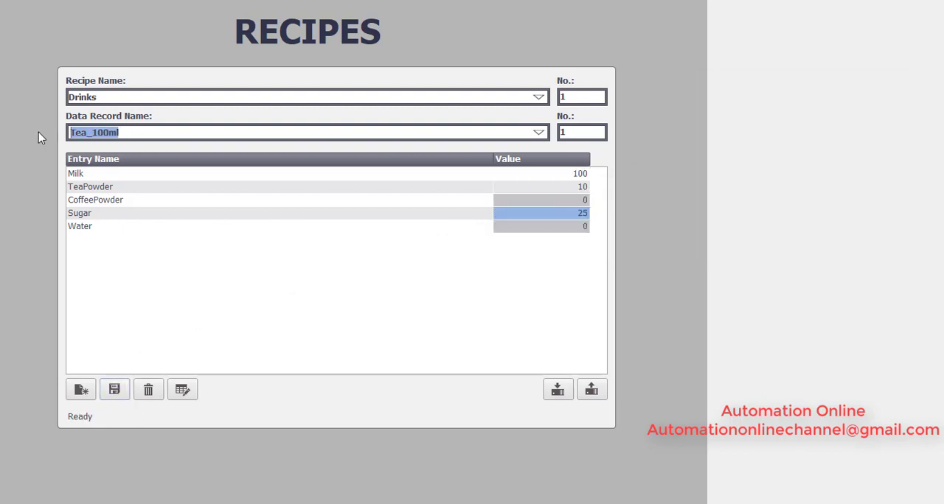
type("Coffee_")
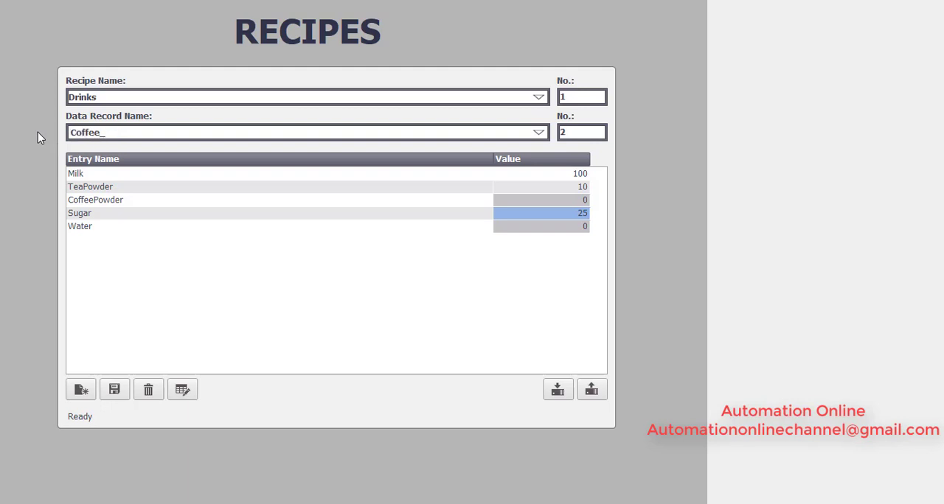
type("250ml")
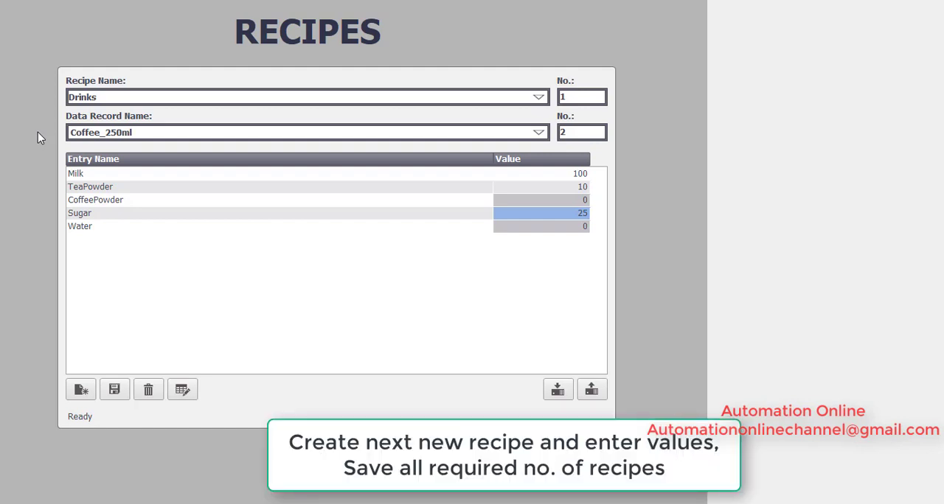
key("Return")
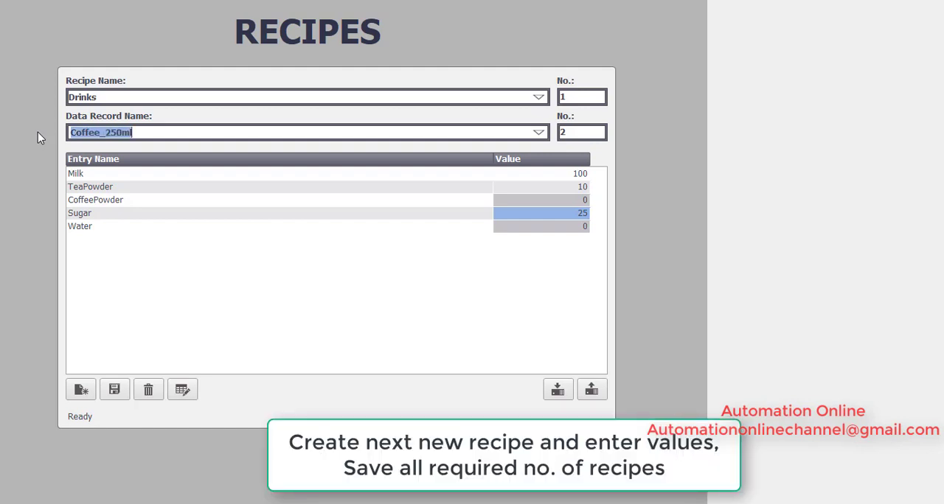
Step: Set the Milk value of the Coffee_250ml record to 250
left_click(565, 175)
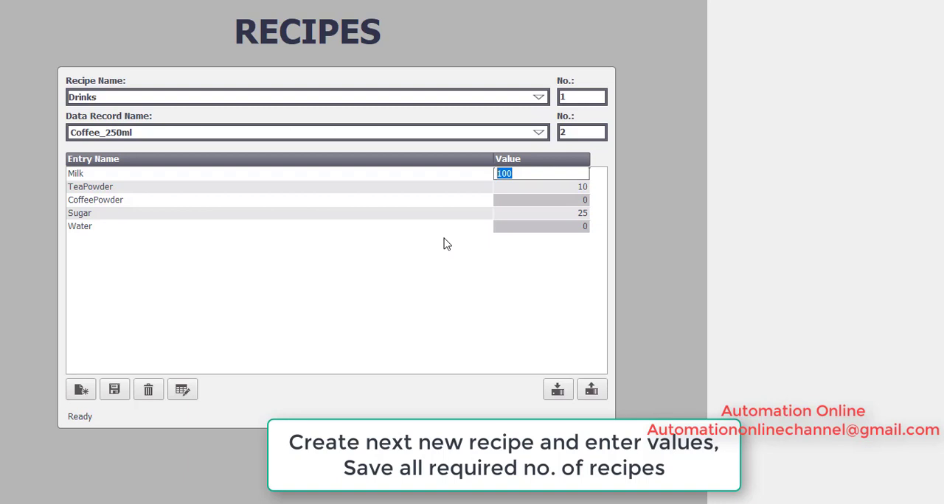
type("250")
key("Return")
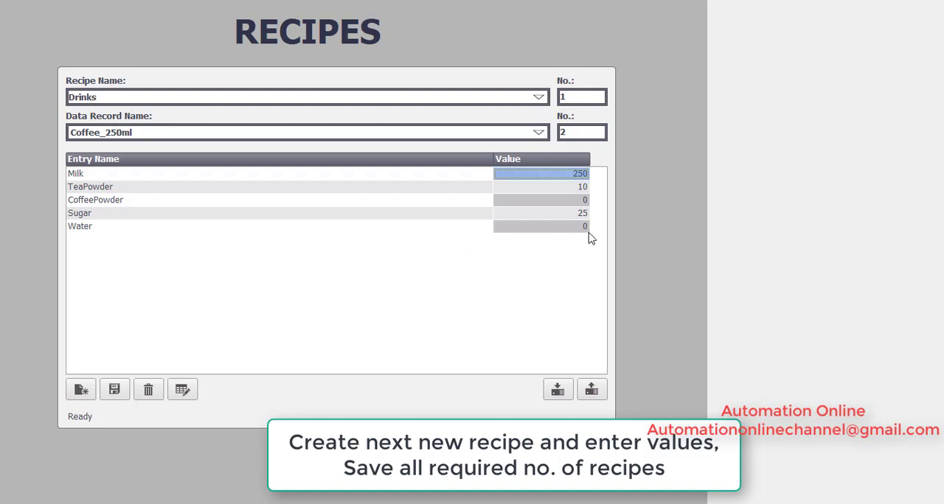
Step: Set the CoffeePowder value to 50 and save the Coffee_250ml data record
double_click(568, 205)
key("BackSpace")
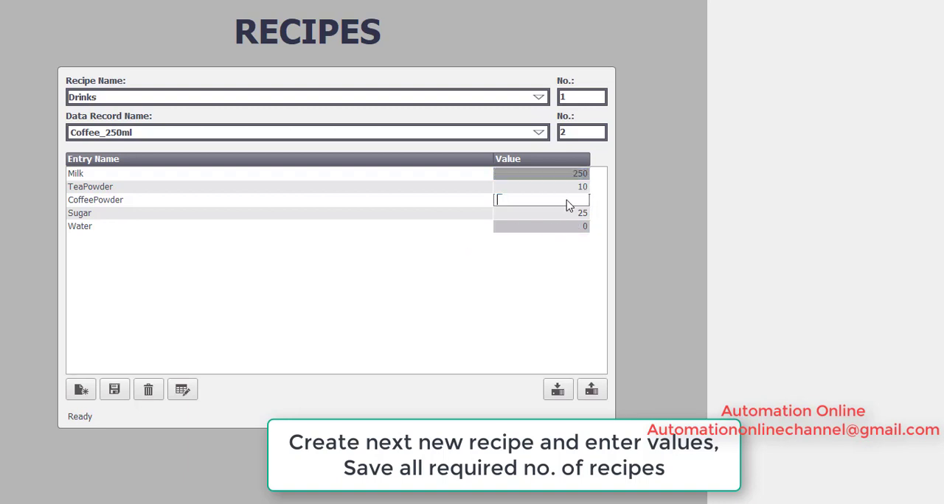
type("50")
key("Return")
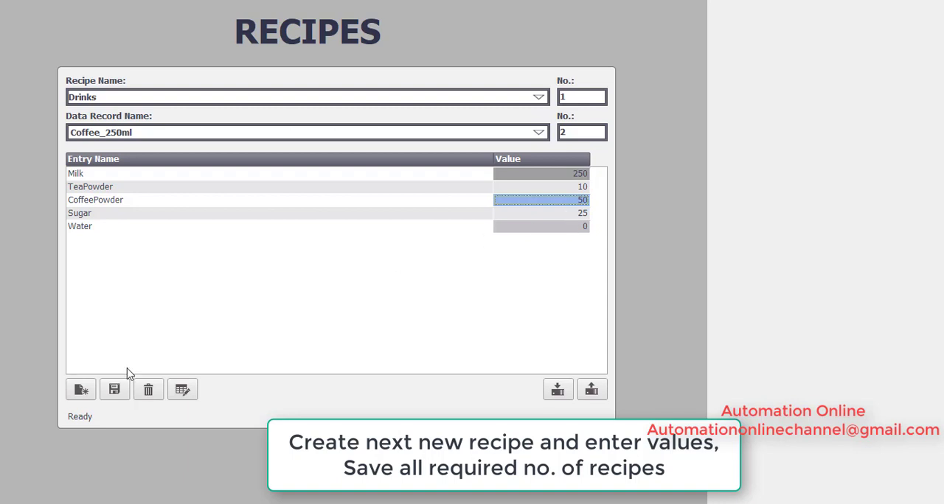
left_click(114, 391)
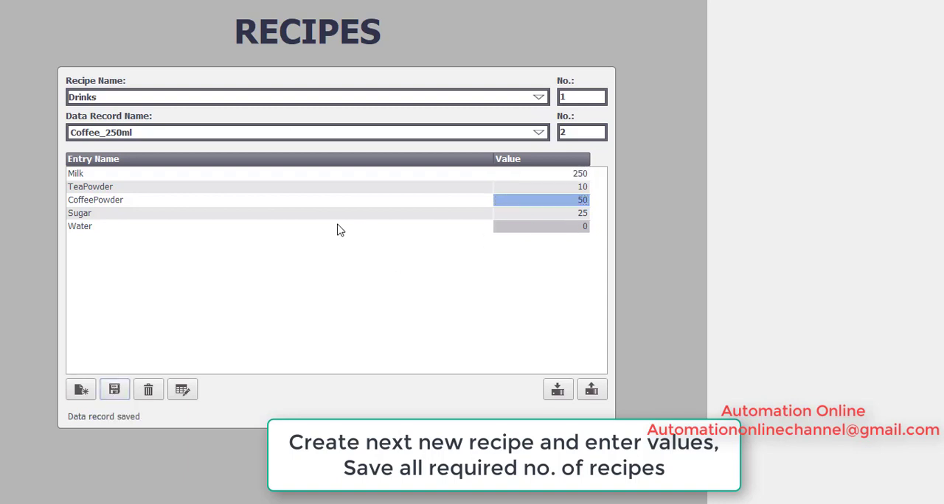
Step: Load the saved Tea_100ml record and then the Coffee_250ml record to compare their entry values
left_click(541, 134)
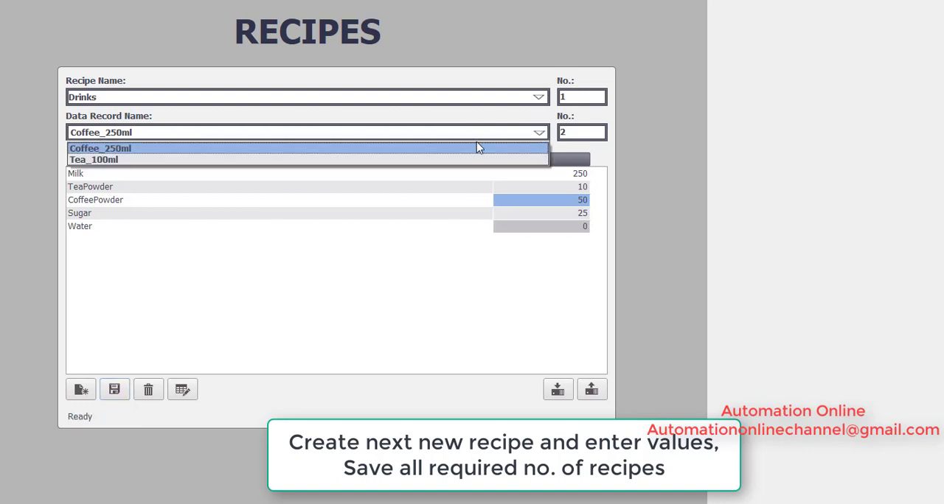
left_click(405, 156)
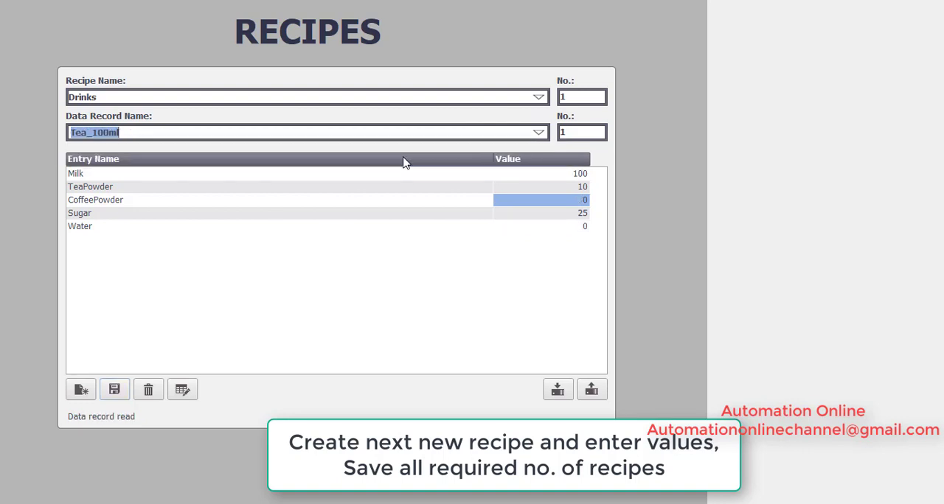
left_click(541, 134)
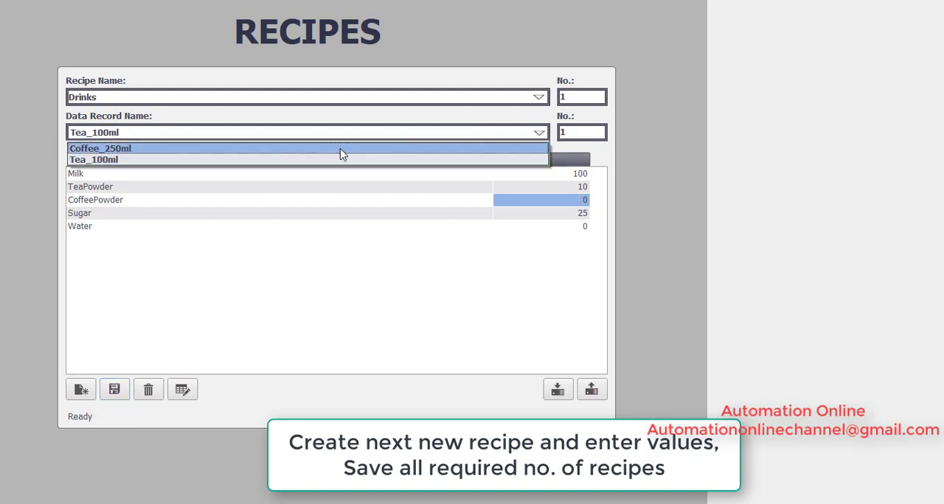
left_click(343, 149)
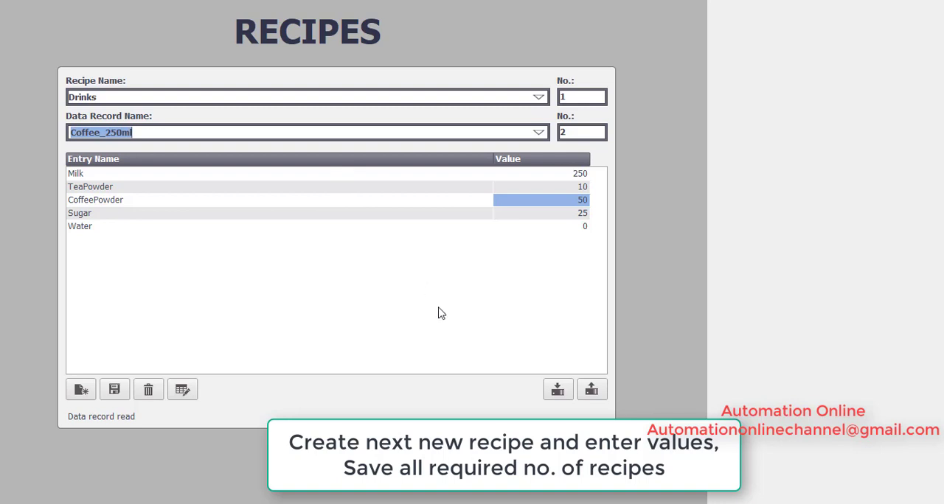
Step: Transfer the Coffee_250ml data record to the PLC and read the values back from the PLC
left_click(559, 395)
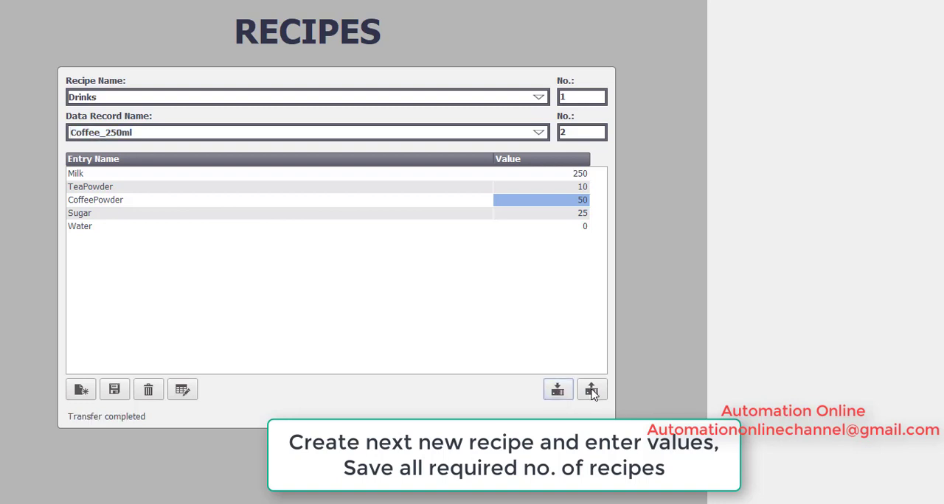
left_click(593, 390)
Step: Replace the data record name with PlainTea_100ml to start a third record in the Drinks recipe
left_click_drag(156, 137, 29, 145)
type("Pla")
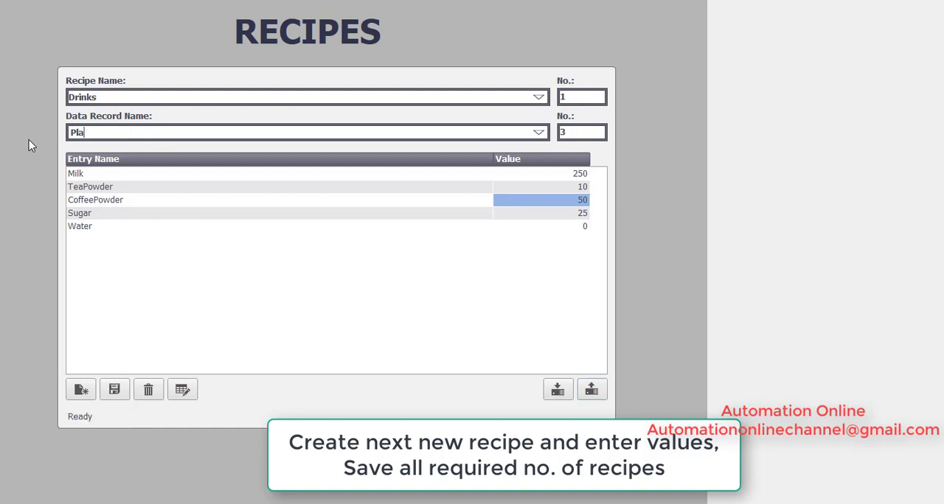
type("inTea_100ml")
key("Return")
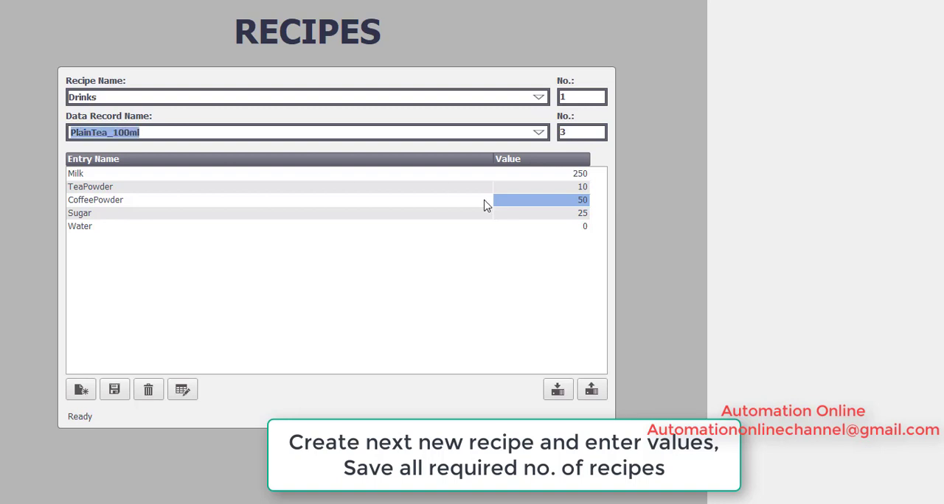
left_click(78, 392)
left_click(94, 132)
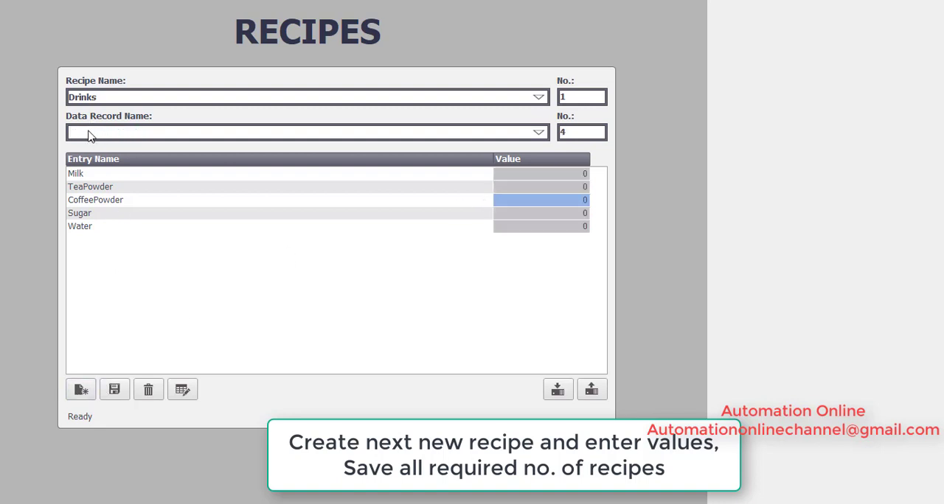
type("PLa")
key("BackSpace")
key("BackSpace")
key("BackSpace")
key("BackSpace")
left_click(539, 134)
left_click(266, 274)
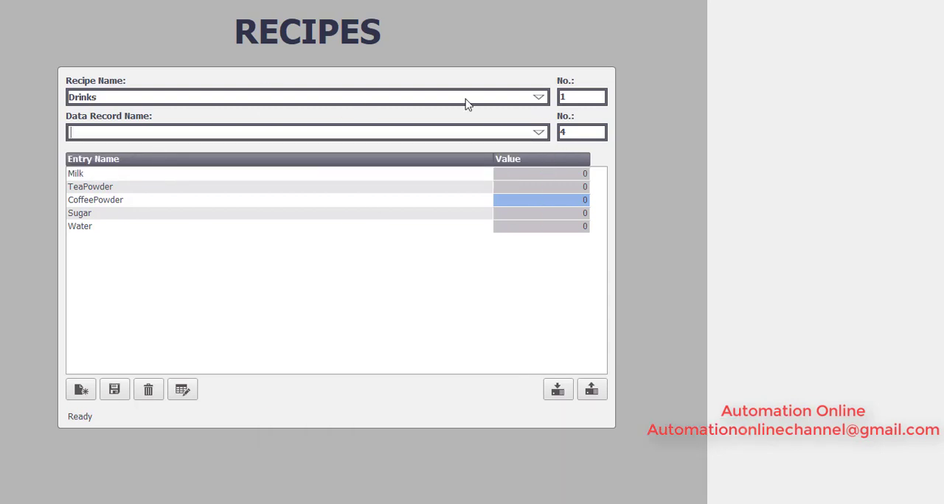
Step: Select the PlainTea_100ml data record without saving the pending changes, and delete it from the Drinks recipe
left_click(537, 135)
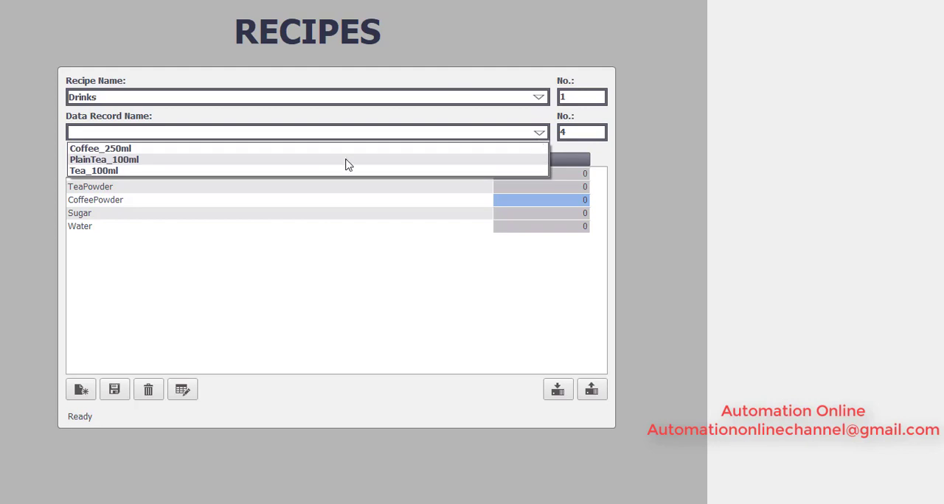
left_click(242, 164)
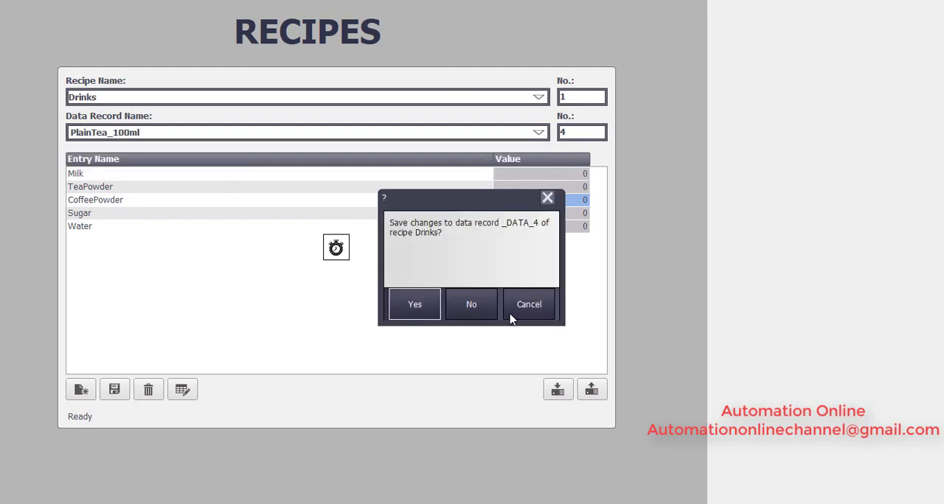
left_click(472, 315)
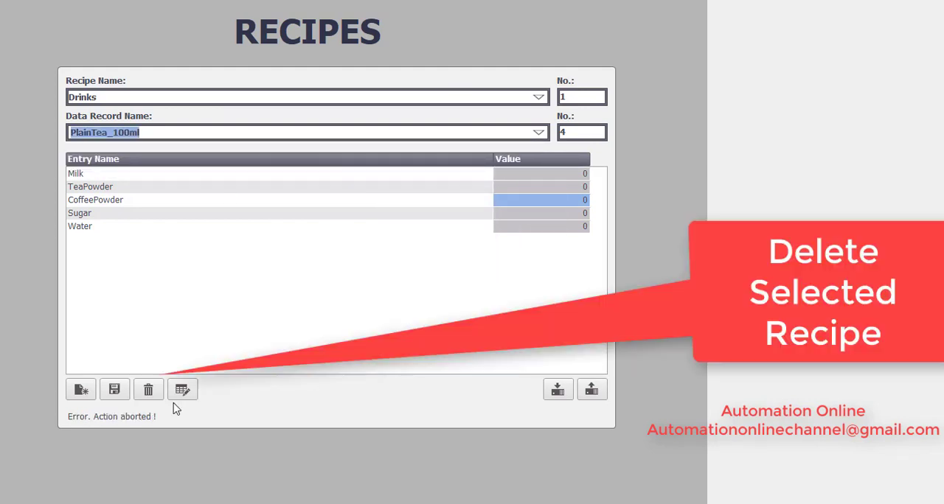
left_click(149, 391)
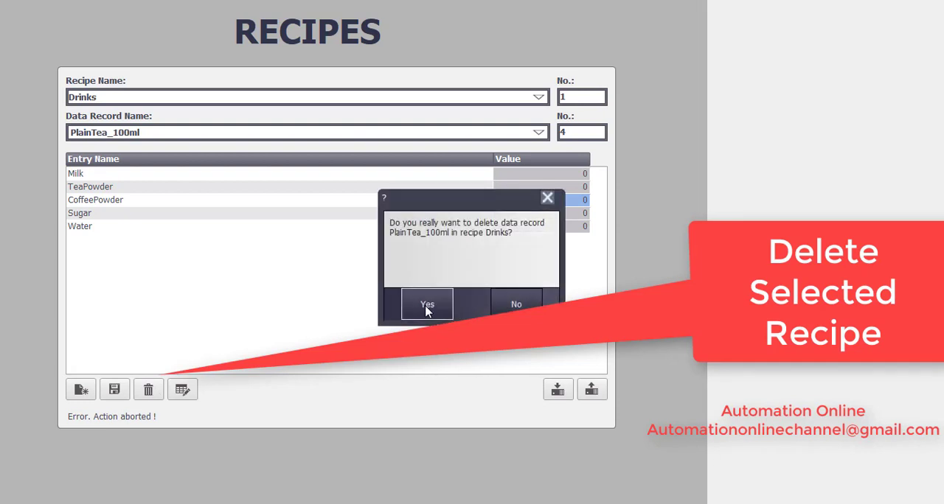
left_click(428, 308)
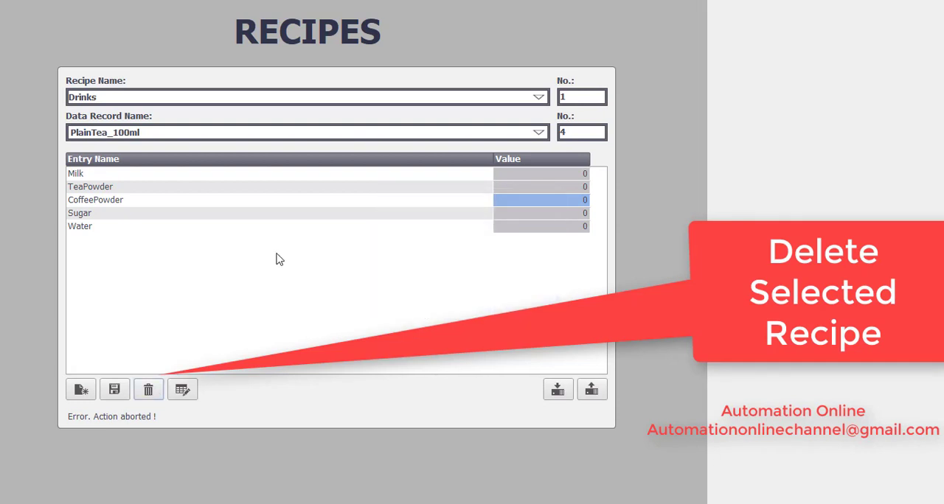
left_click(540, 134)
left_click(249, 229)
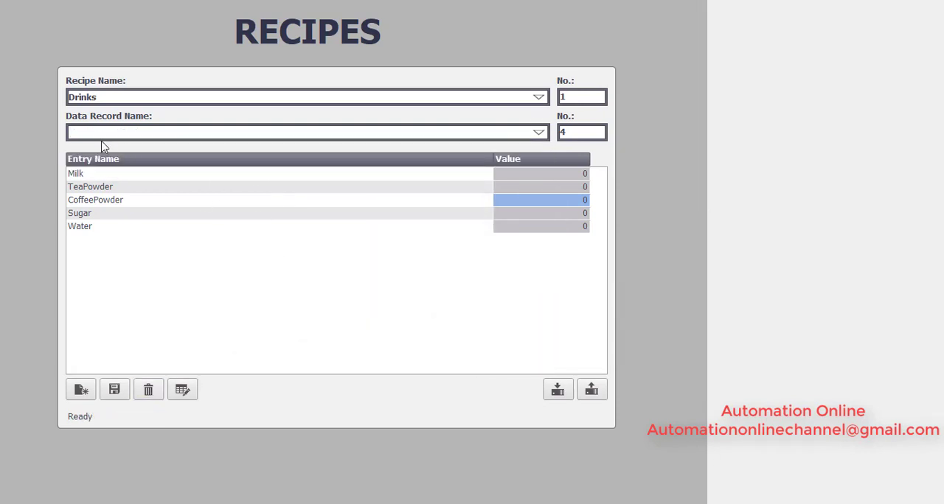
Step: Create a new data record in the Drinks recipe named PlainTea_250ml
left_click(81, 390)
type("PlainTea_250ml")
key("Return")
Step: Set the TeaPowder value to 25 and the Water value to 250 in the PlainTea_250ml record
left_click(576, 192)
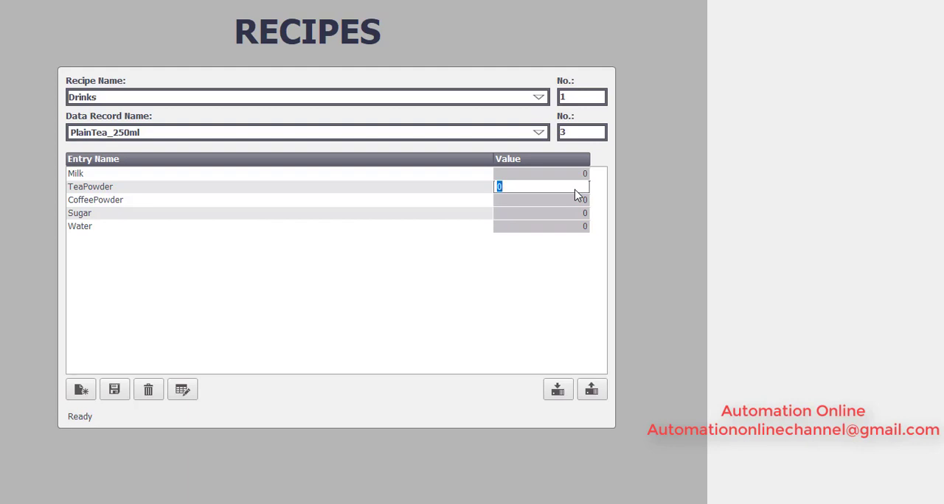
type("25")
key("Return")
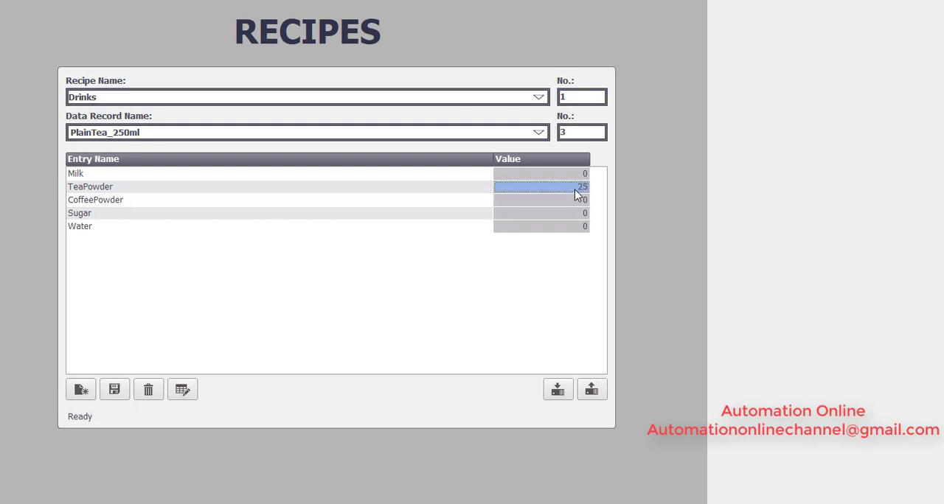
left_click(577, 233)
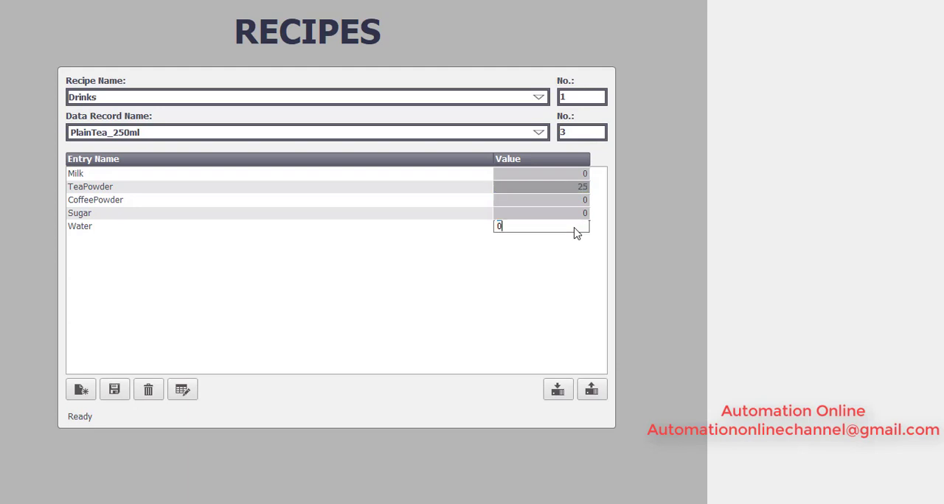
type("250")
key("Return")
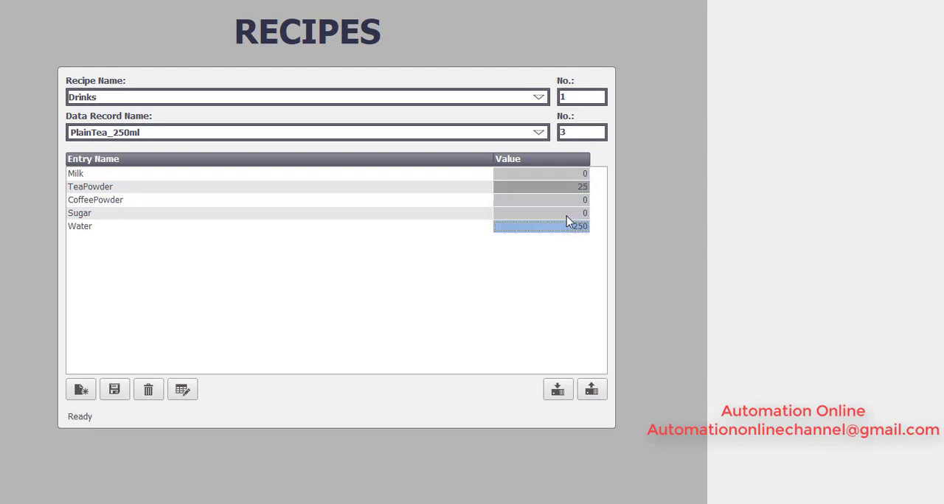
Step: Set the Sugar value to 25 and save the PlainTea_250ml data record
left_click(566, 216)
key("BackSpace")
type("25")
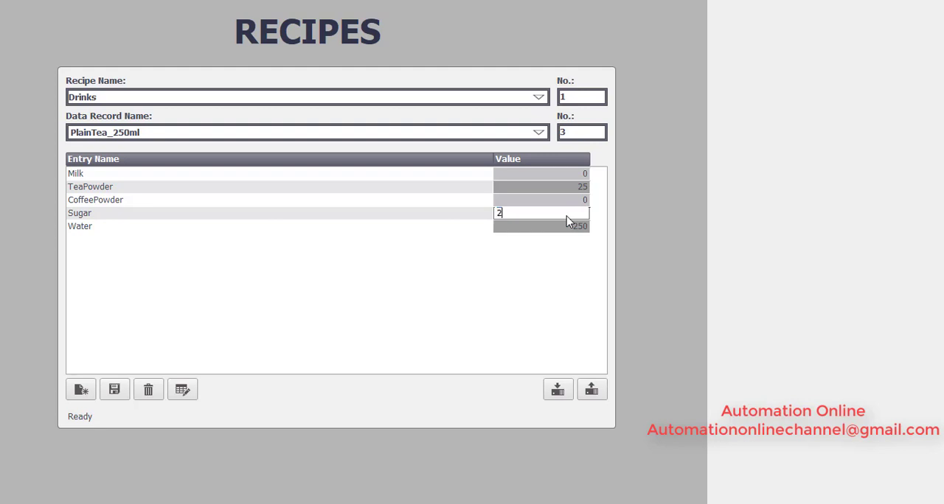
key("Return")
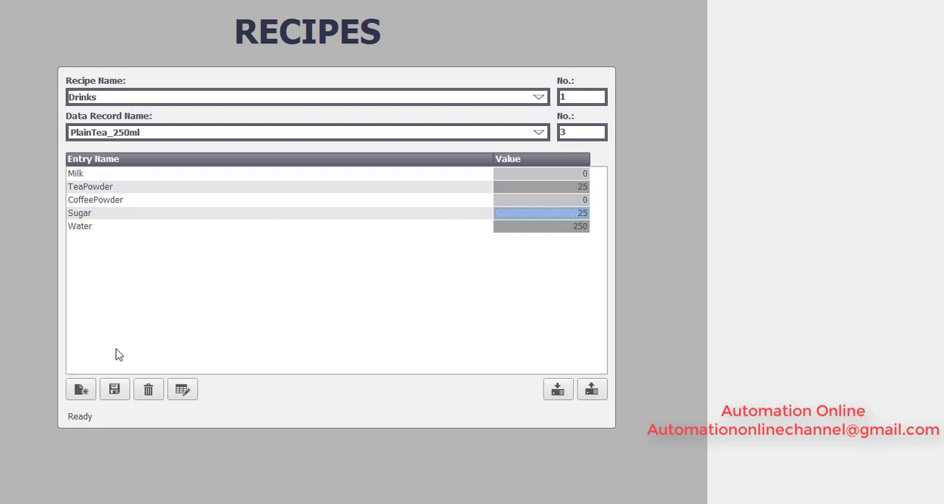
left_click(114, 392)
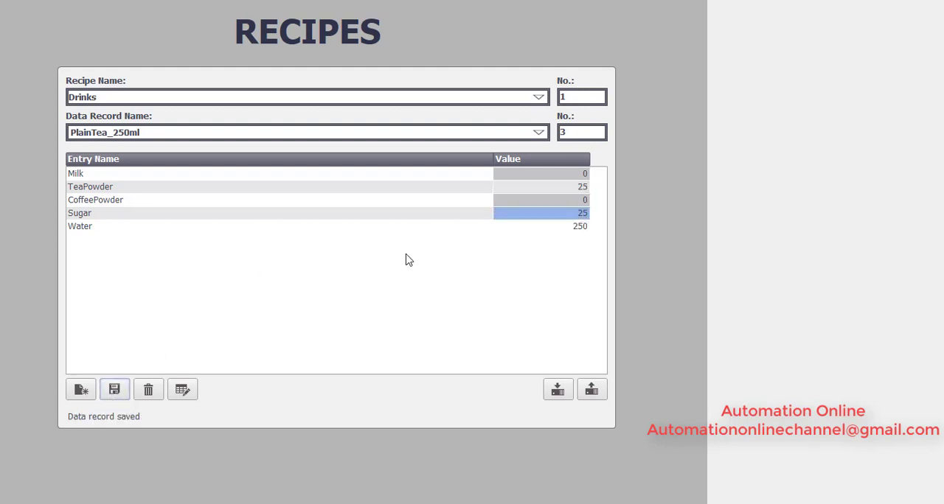
Step: Review the entry values of the saved Coffee_250ml and Tea_100ml data records in turn
left_click(538, 133)
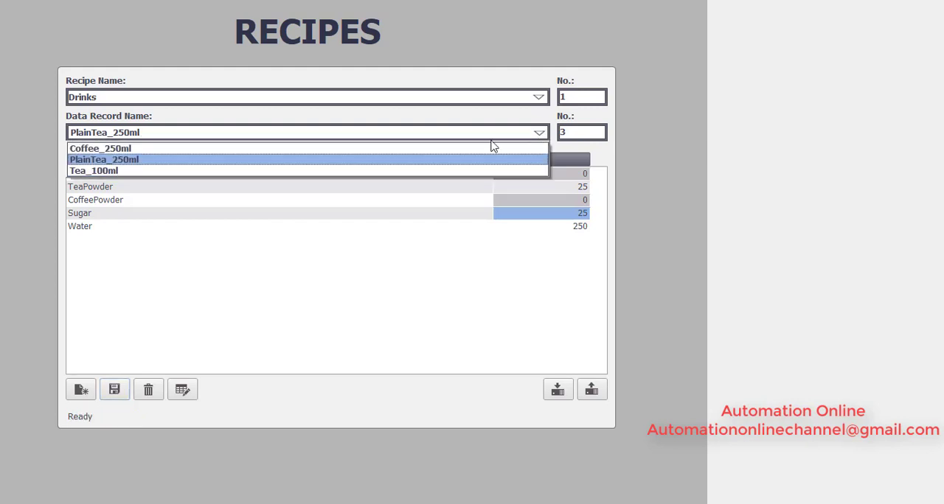
left_click(306, 151)
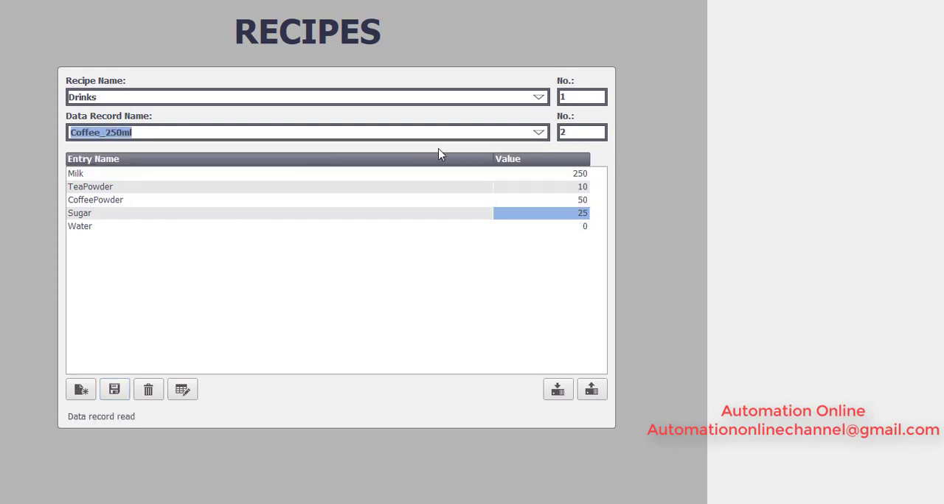
left_click(544, 133)
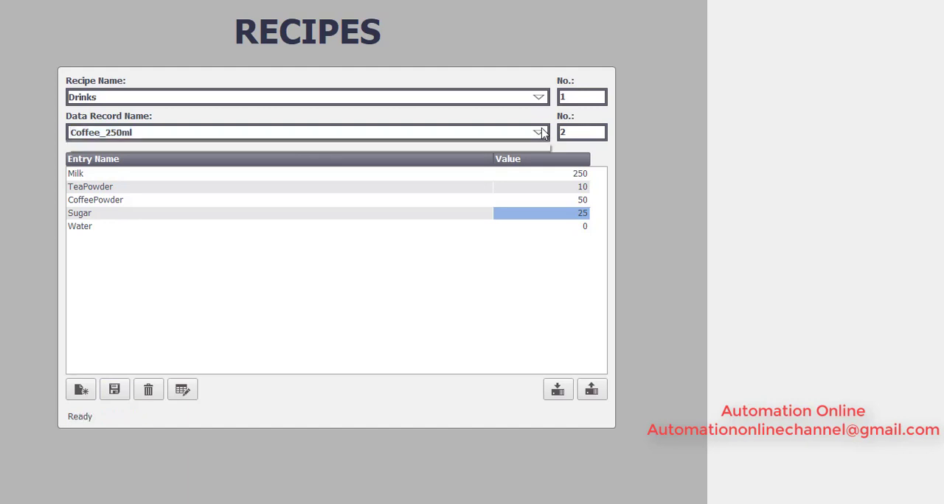
left_click(355, 171)
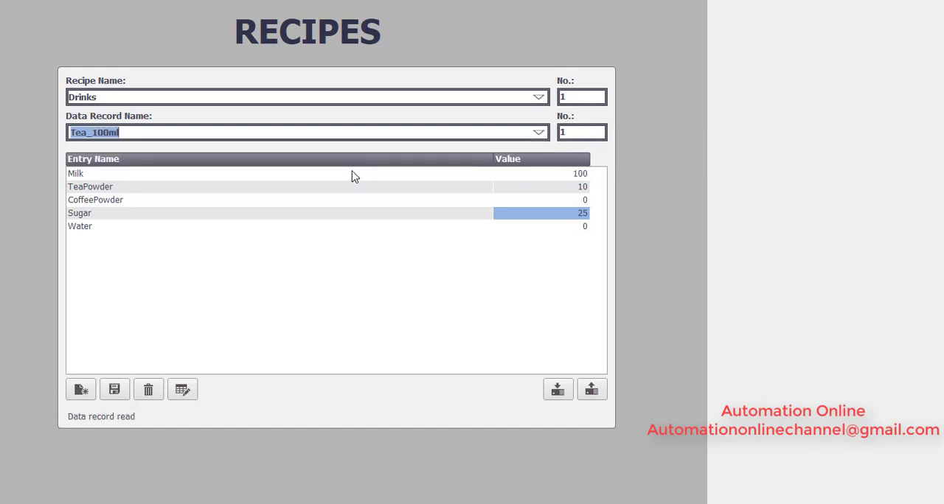
Step: Look through the saved data records and delete the Coffee_250ml record from the Drinks recipe
left_click(539, 133)
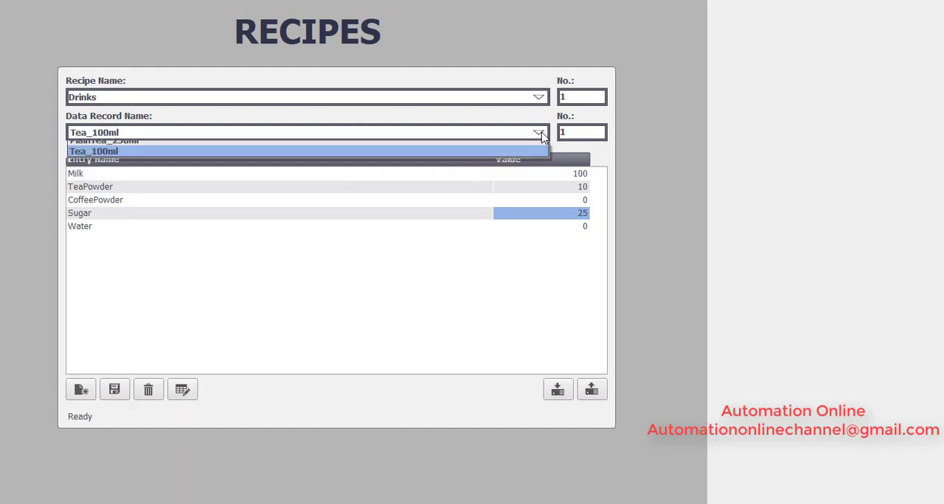
left_click(336, 163)
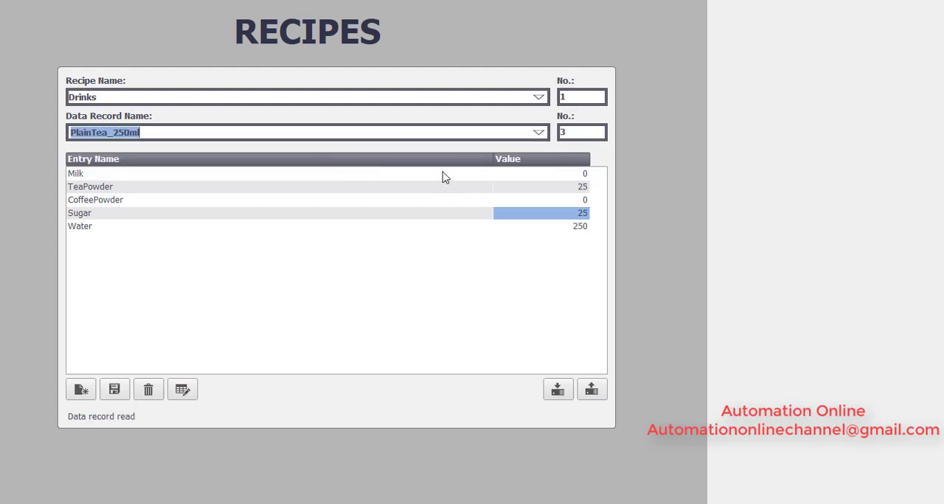
left_click(540, 132)
left_click(365, 150)
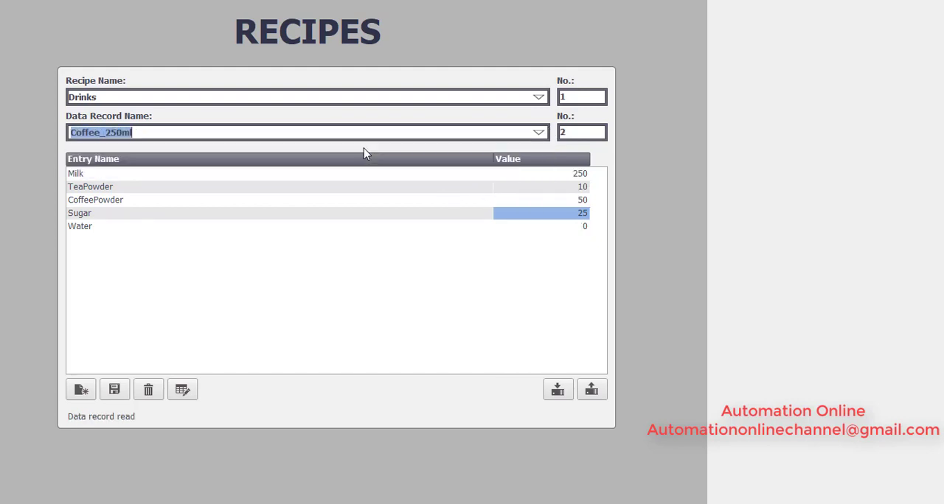
left_click(150, 392)
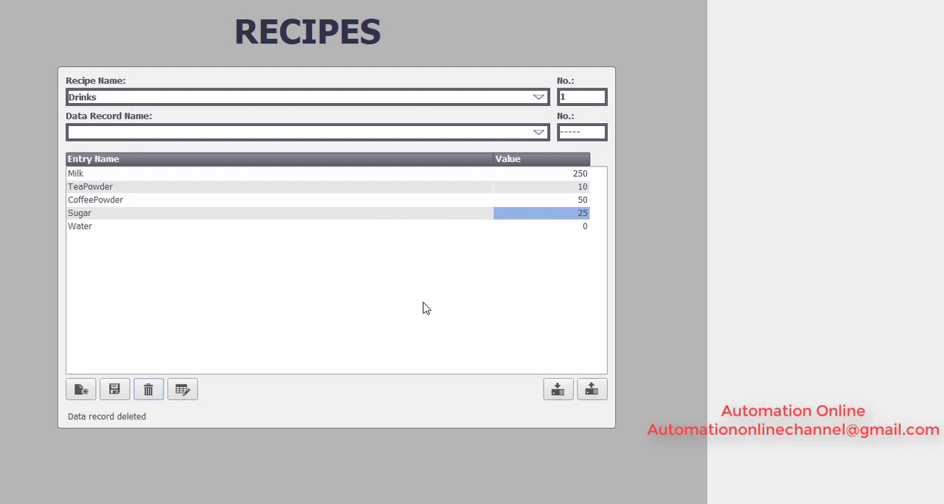
Step: Check the remaining data records in turn, PlainTea_250ml first, and leave Tea_100ml selected
left_click(539, 133)
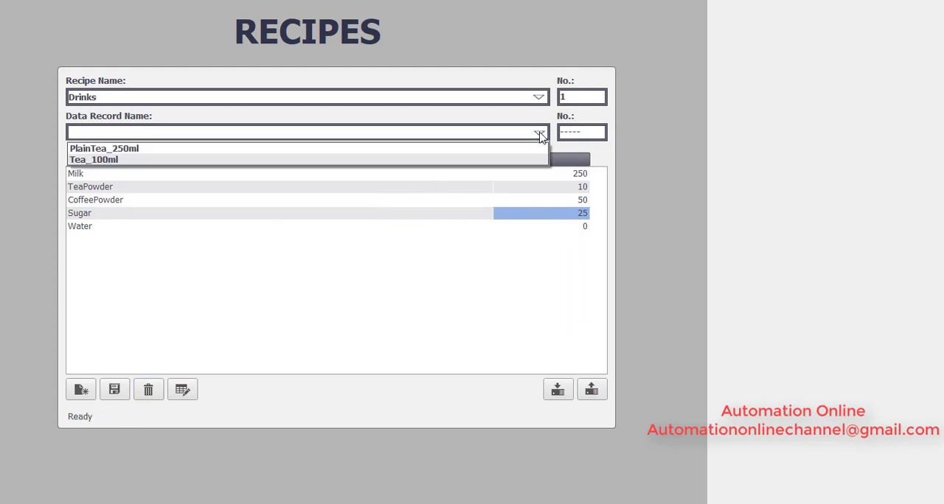
left_click(472, 151)
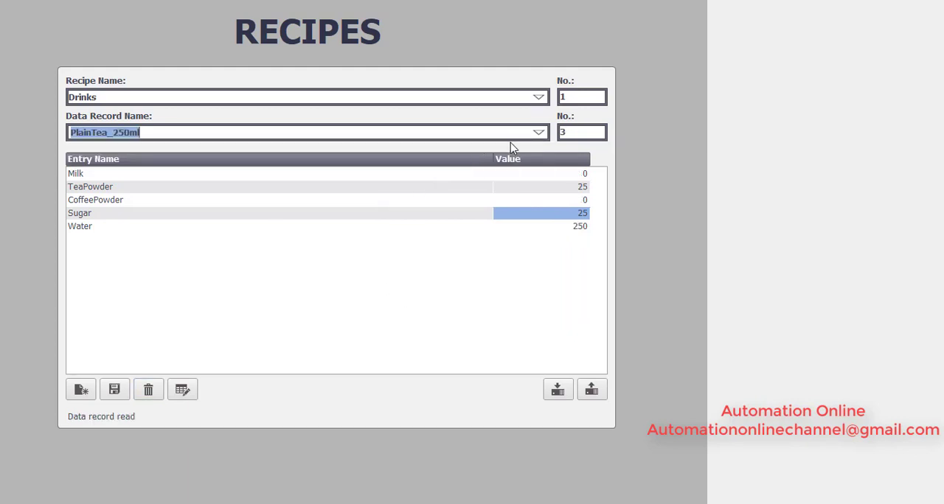
left_click(539, 133)
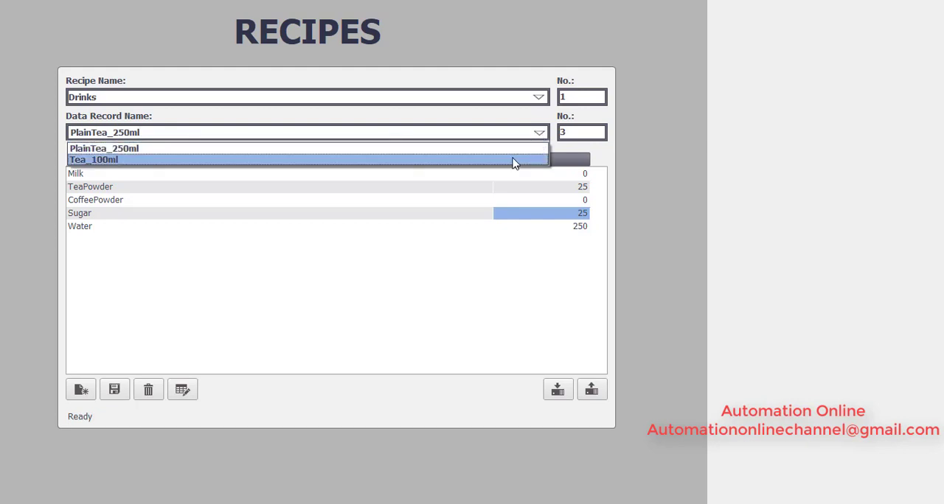
left_click(515, 160)
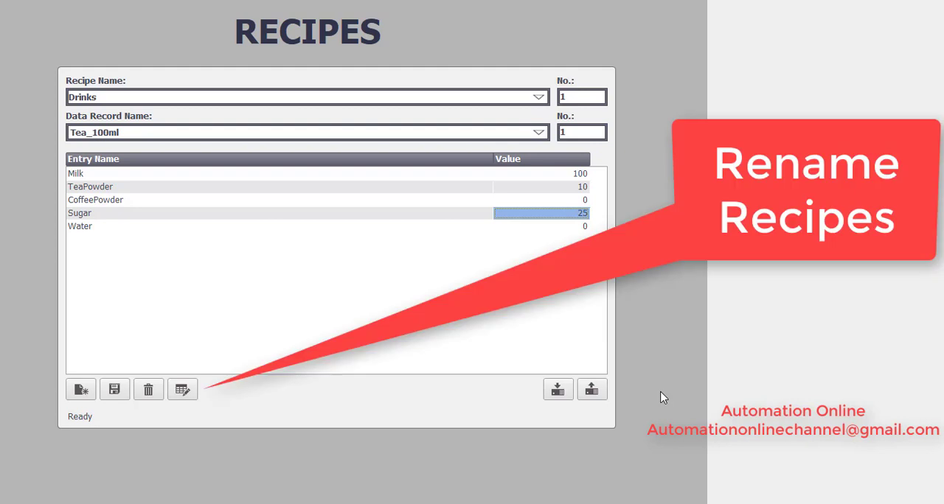
Step: Rename the selected Tea_100ml data record as Tea_200ml, keeping its record number
left_click(193, 390)
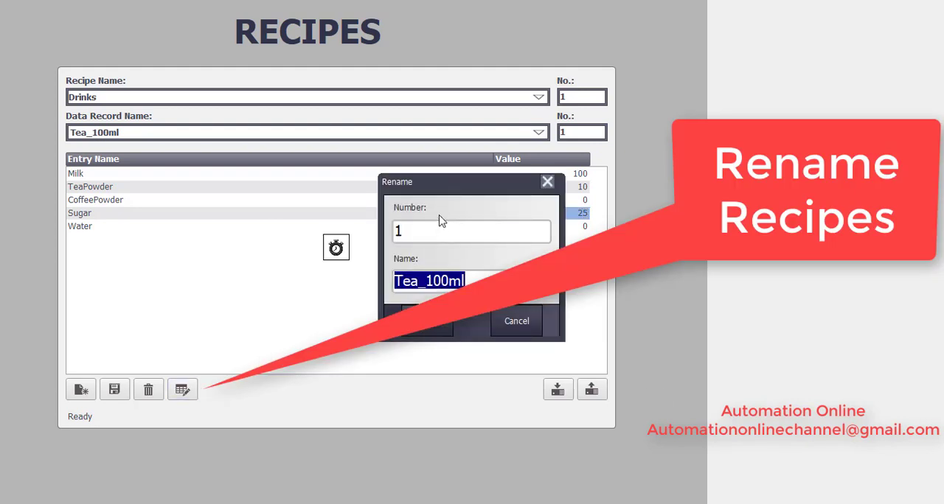
left_click(433, 282)
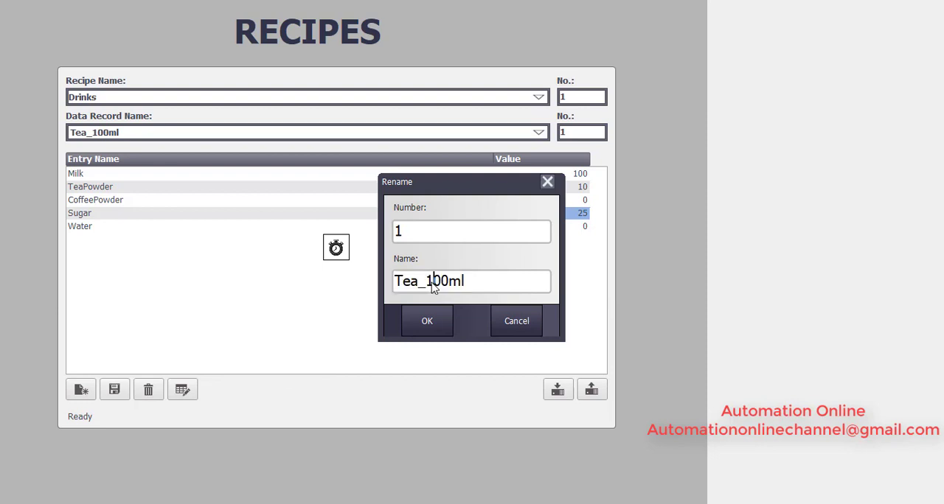
key("BackSpace")
type("2")
double_click(434, 288)
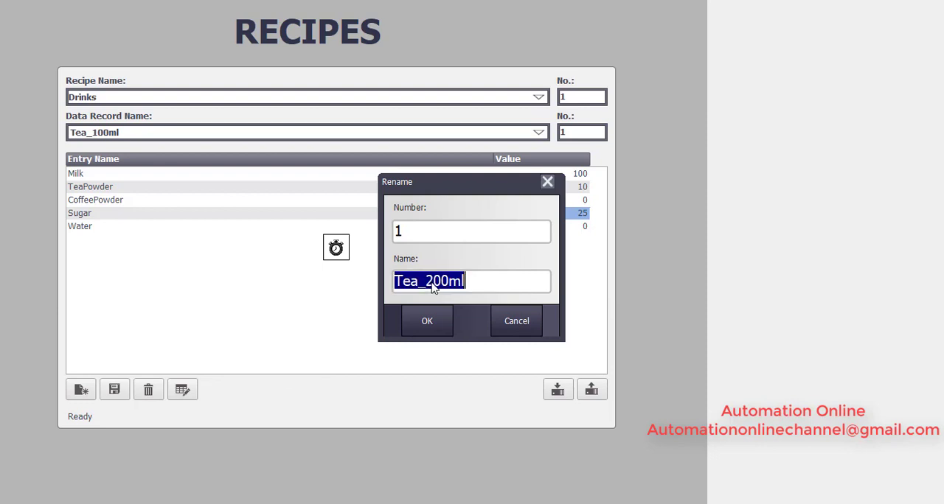
left_click(433, 329)
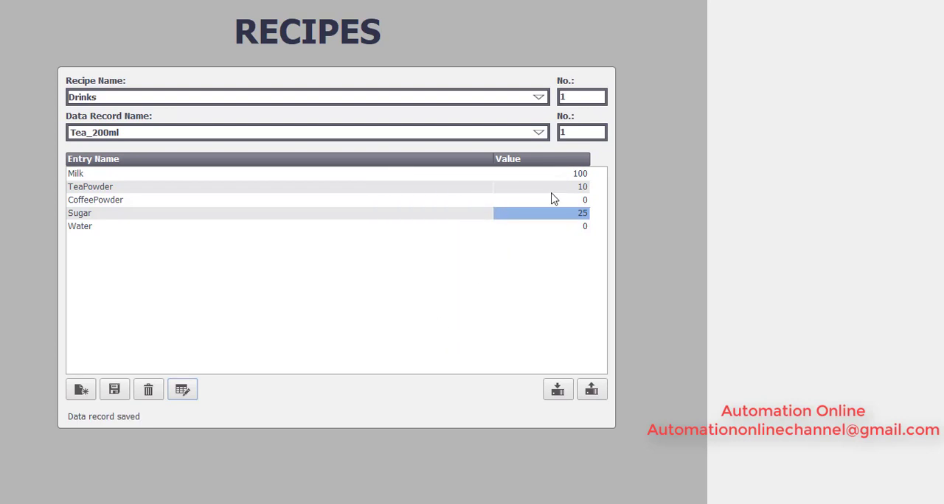
Step: Set the Milk value to 200 and the Sugar value to 50 in the Tea_200ml record
left_click(573, 177)
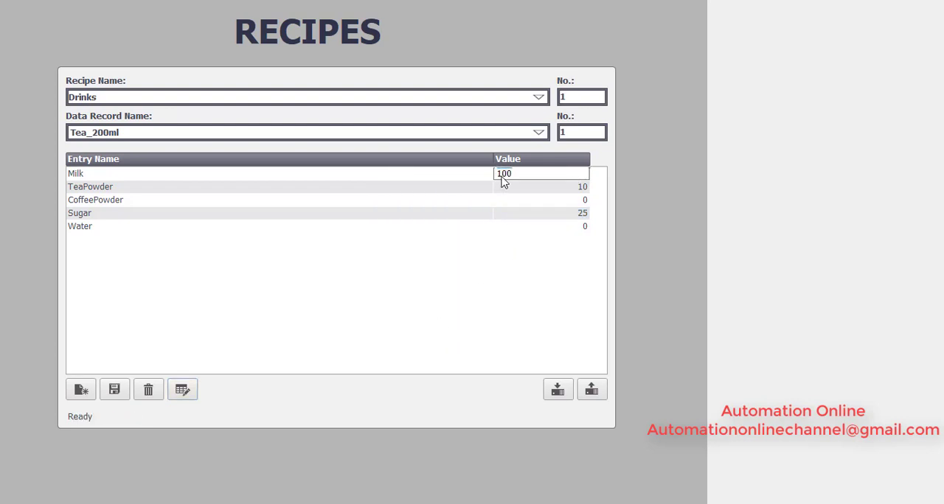
left_click_drag(501, 182, 469, 181)
type("2")
key("Return")
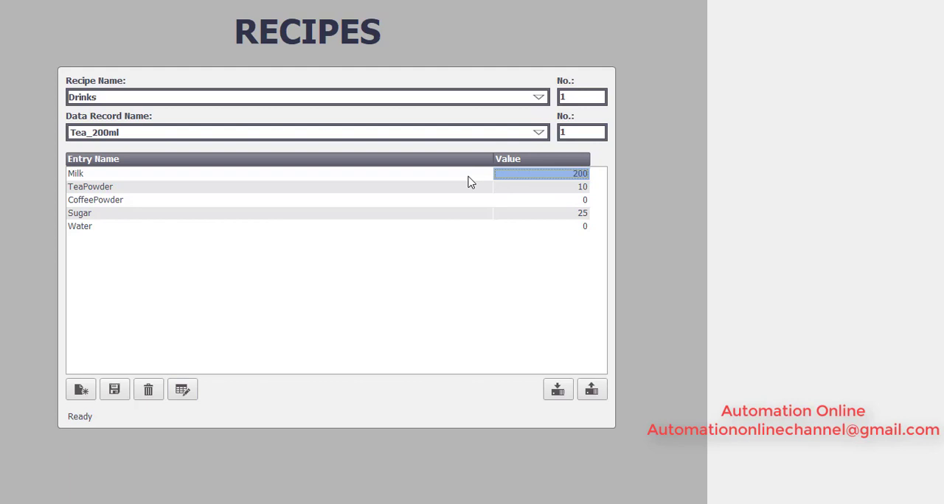
left_click(579, 218)
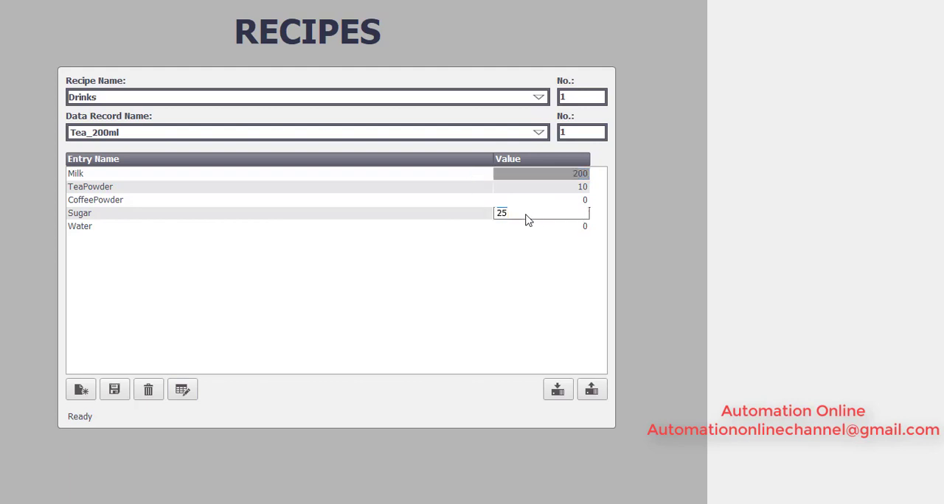
left_click_drag(512, 218, 463, 216)
type("50")
key("Return")
Step: Set the TeaPowder value to 20 and save the Tea_200ml record, overwriting the existing data record
left_click(565, 192)
left_click_drag(569, 193, 479, 191)
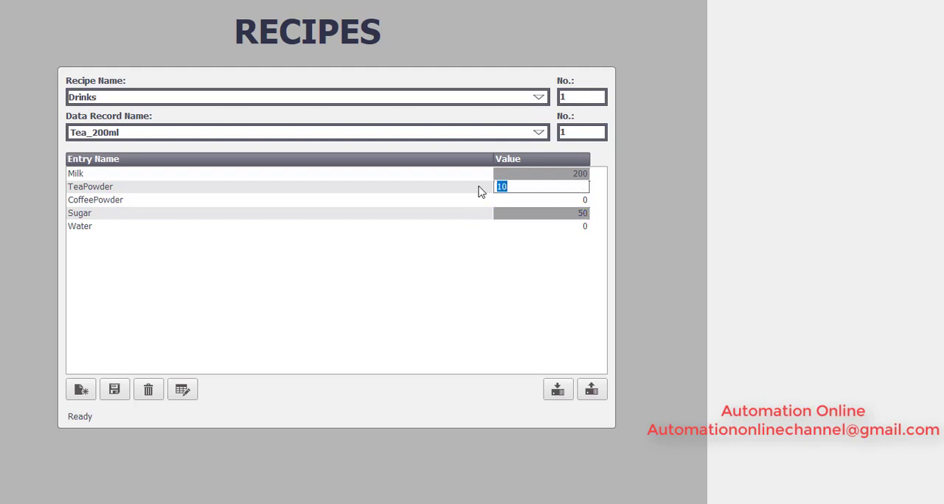
type("20")
key("Return")
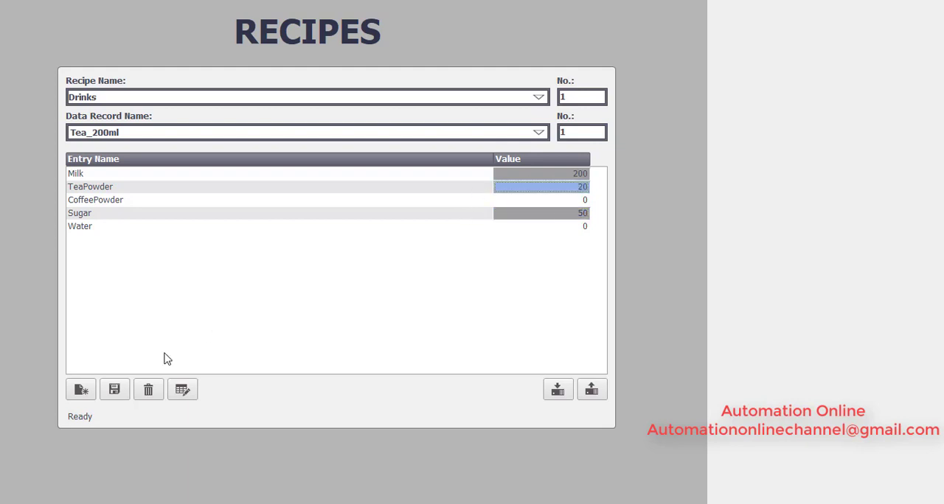
left_click(114, 390)
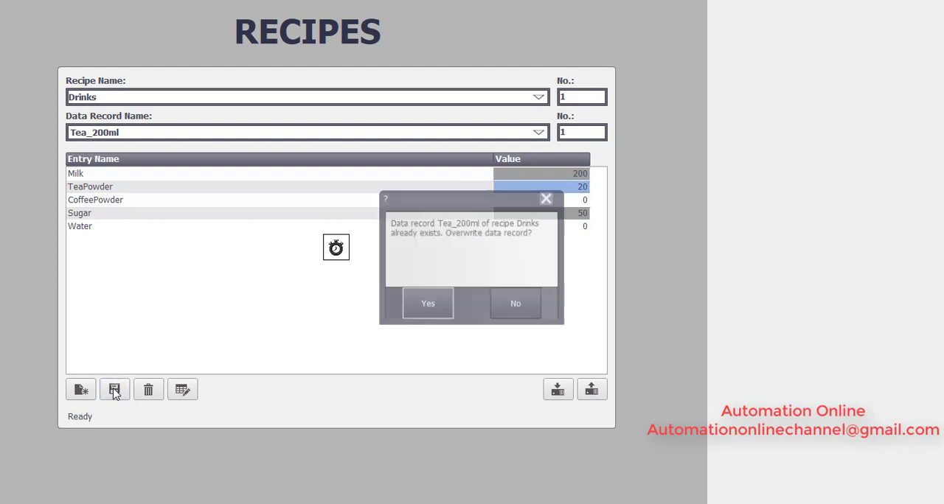
left_click(441, 312)
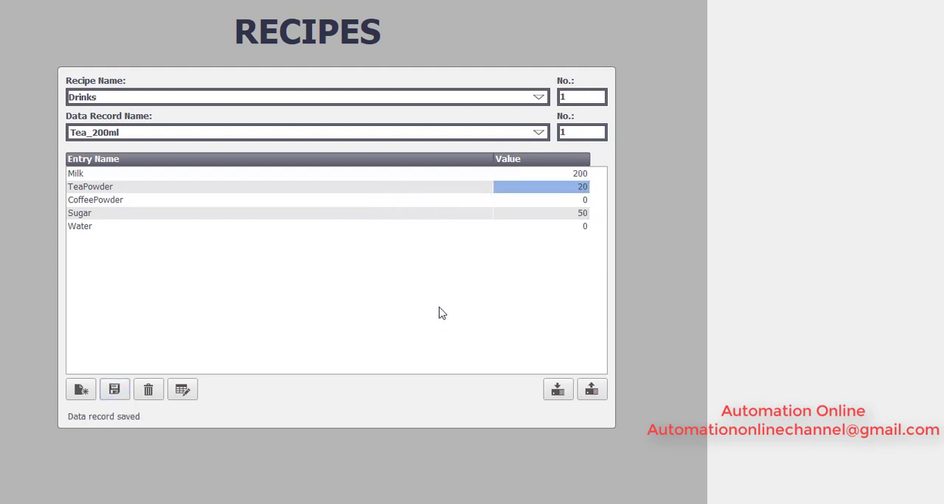
Step: Review the entry values of the PlainTea_250ml and Tea_200ml data records, ending on PlainTea_250ml
left_click(538, 133)
left_click(367, 149)
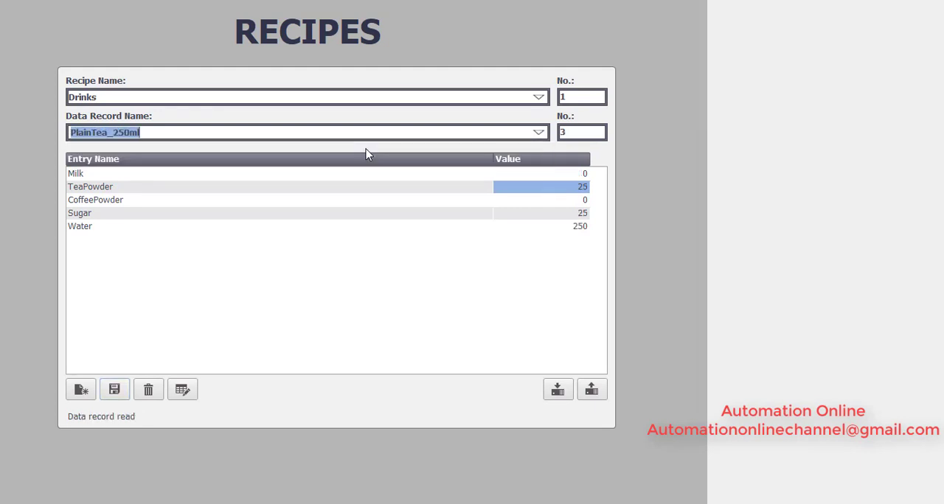
left_click(539, 132)
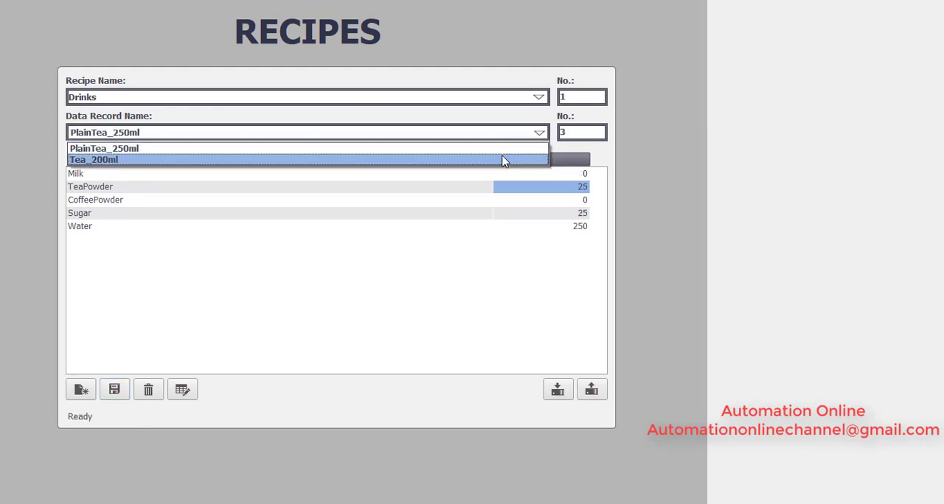
left_click(504, 158)
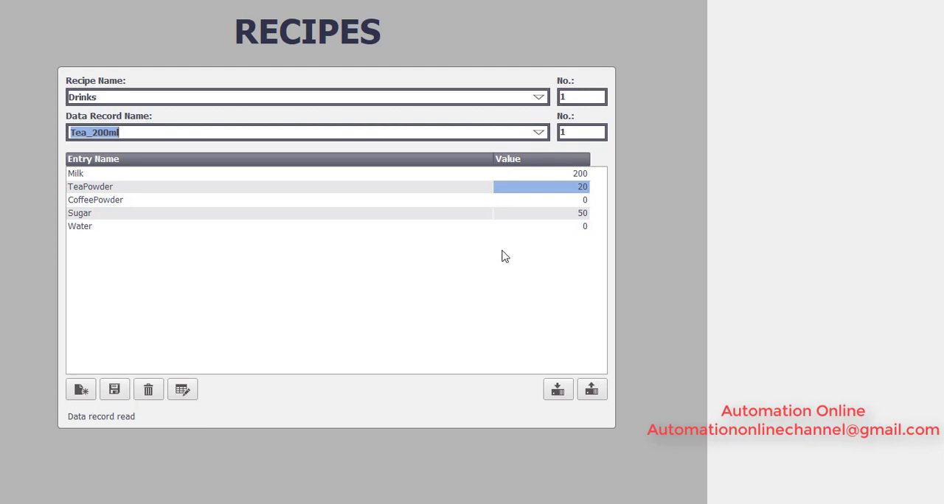
left_click(539, 133)
left_click(471, 150)
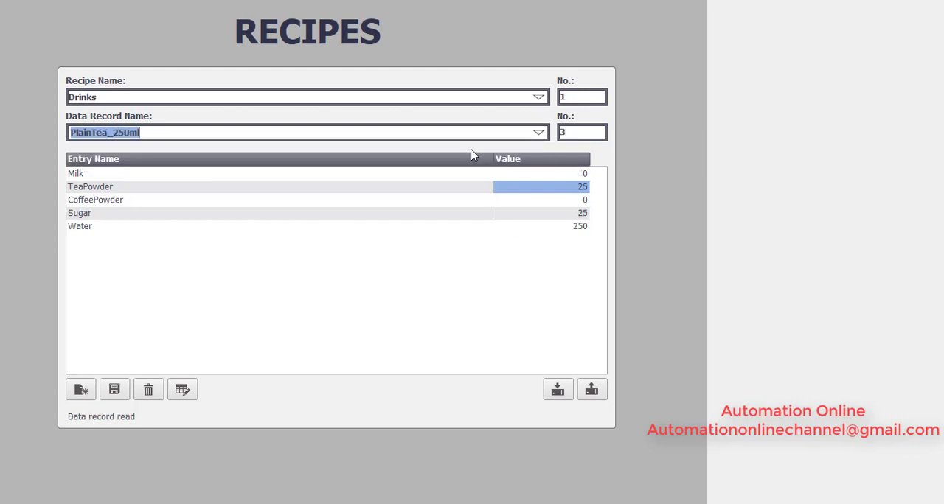